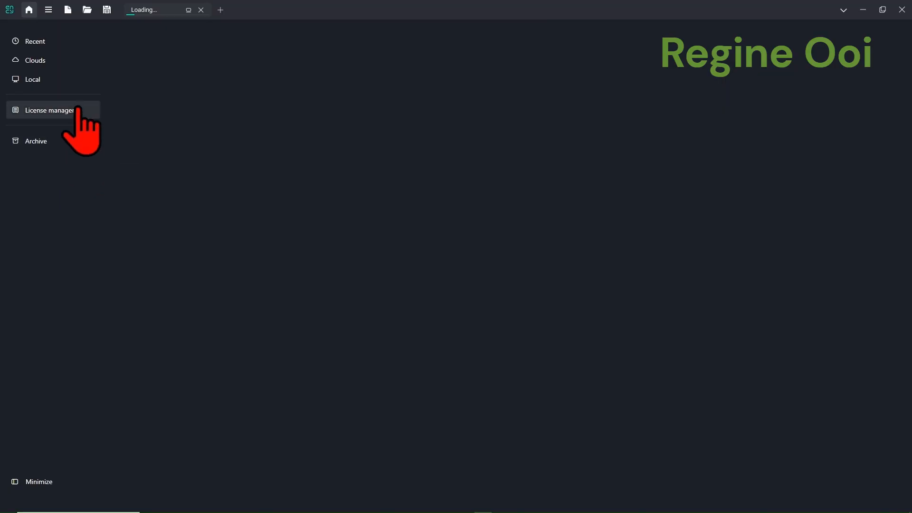
Step: Open the new project's machine parameters and browse the machine in the C:\1-UTEM\Fanuc M-20iD search folder
left_click(61, 65)
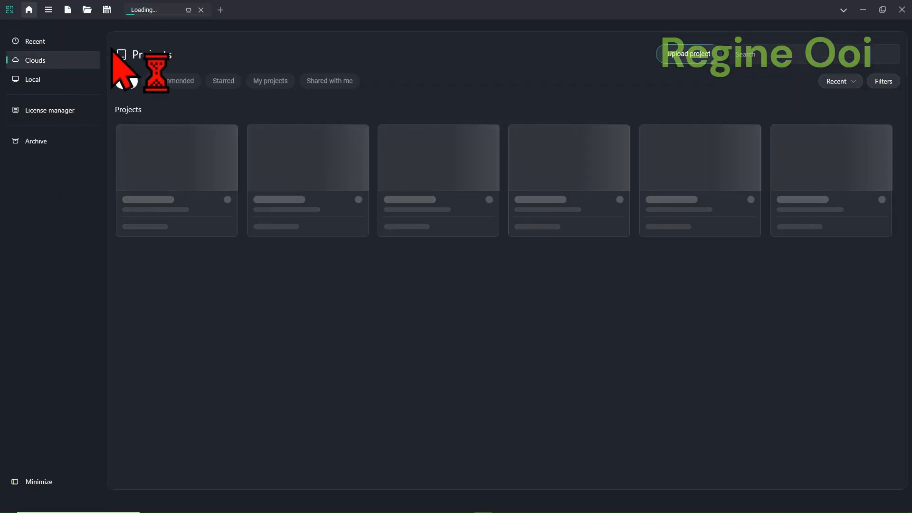
left_click(163, 13)
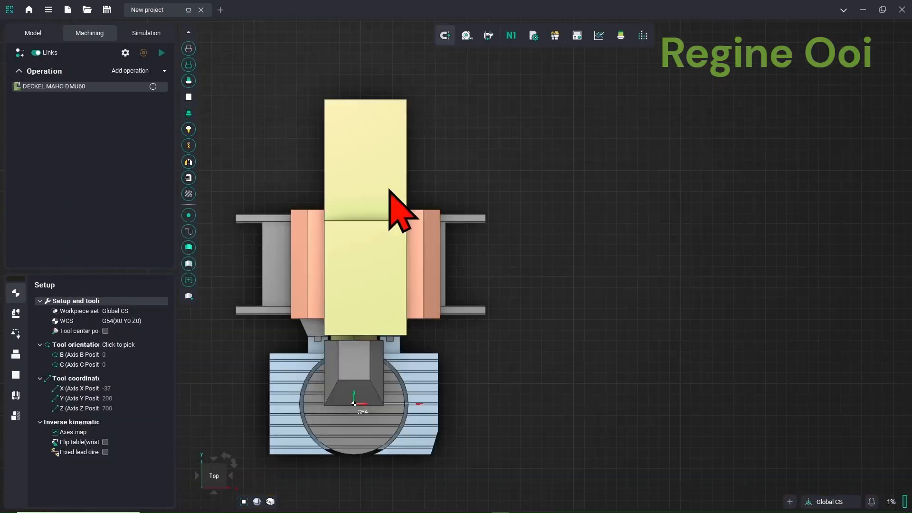
left_click(68, 87)
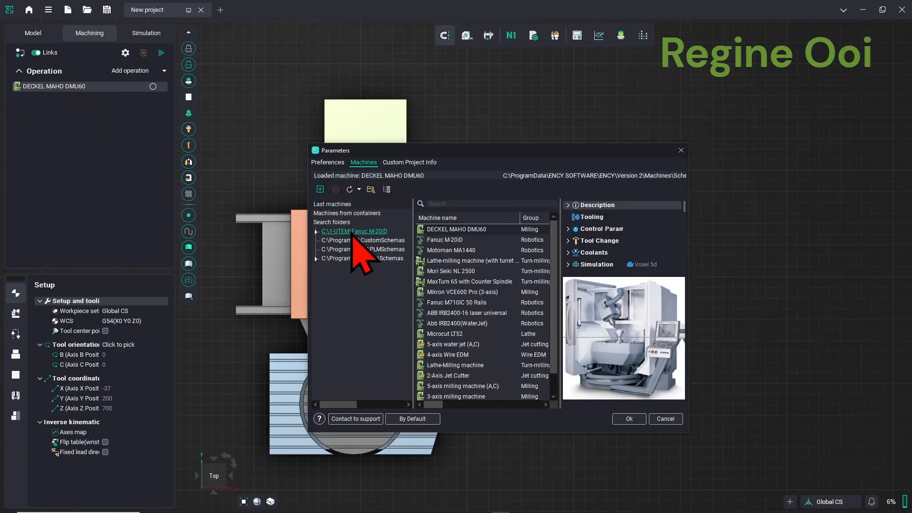
left_click(351, 231)
left_click(438, 229)
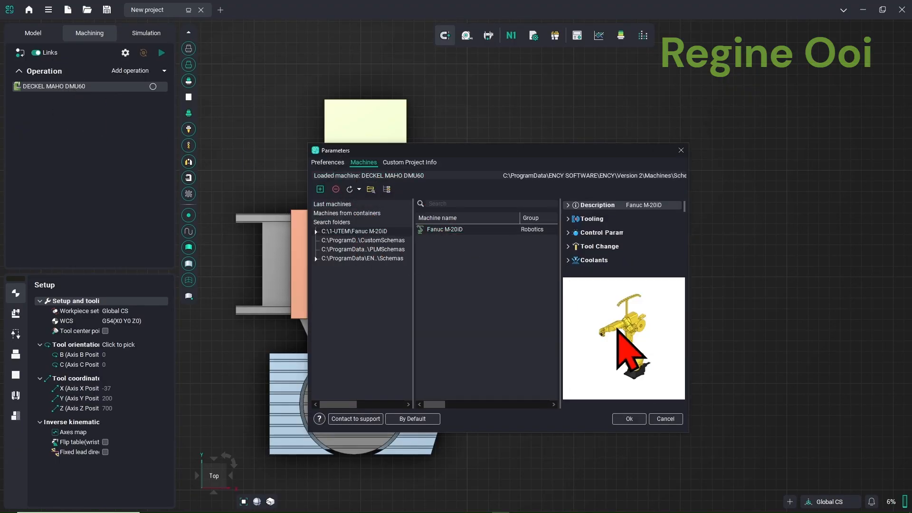
Step: Add the Fanuc M-20iD folder from C:\1-UTEM to the machine search folders
left_click(320, 189)
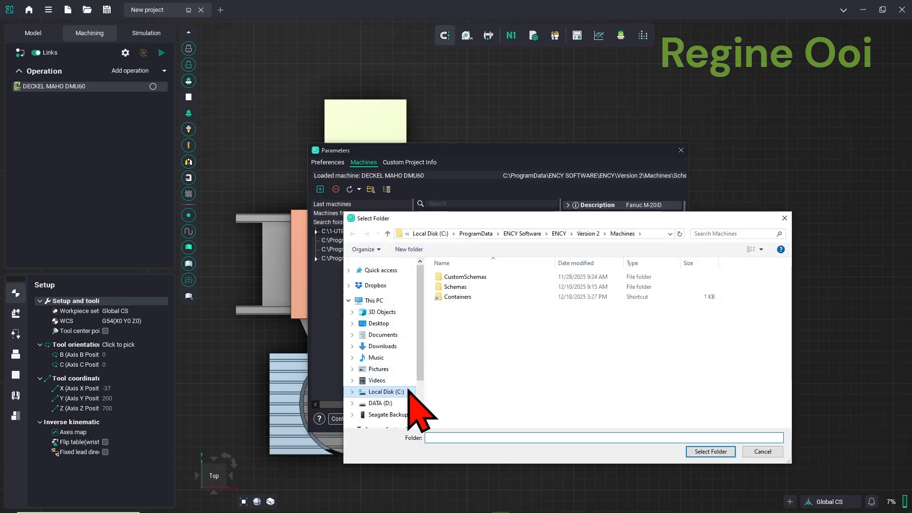
left_click(404, 391)
double_click(474, 287)
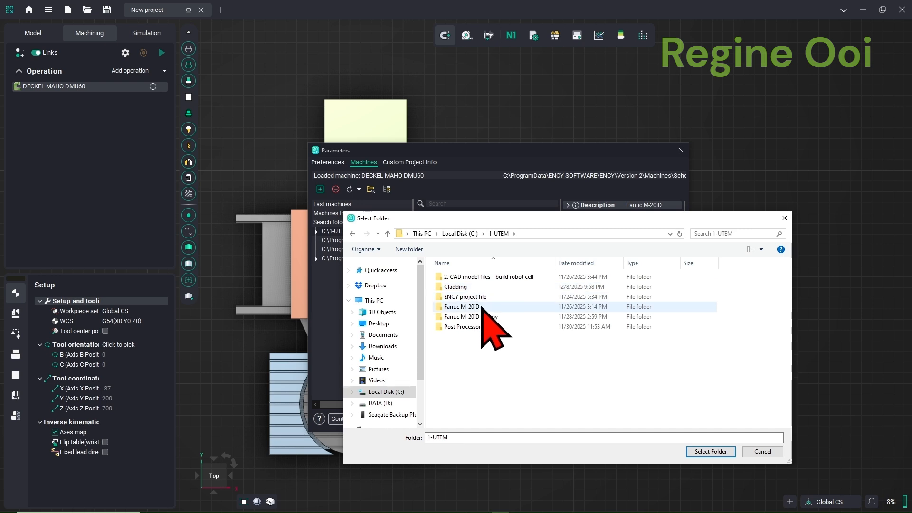
left_click(481, 308)
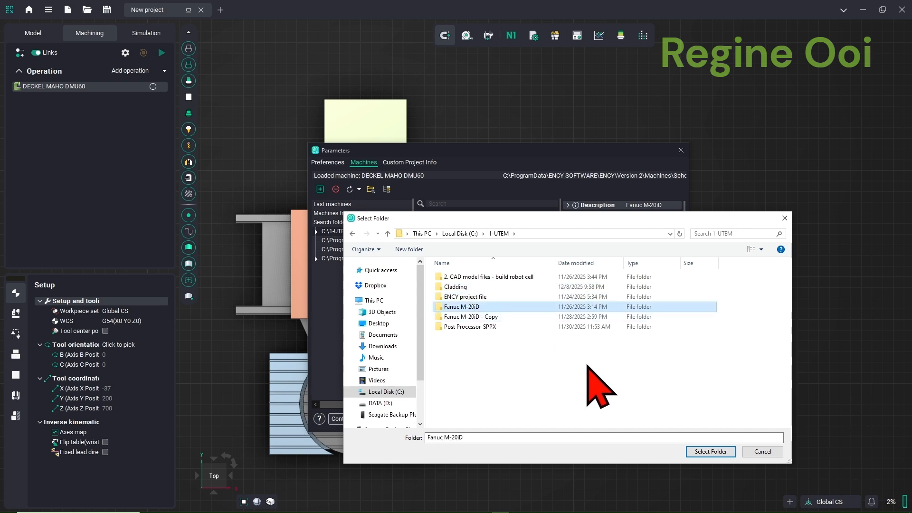
left_click(708, 450)
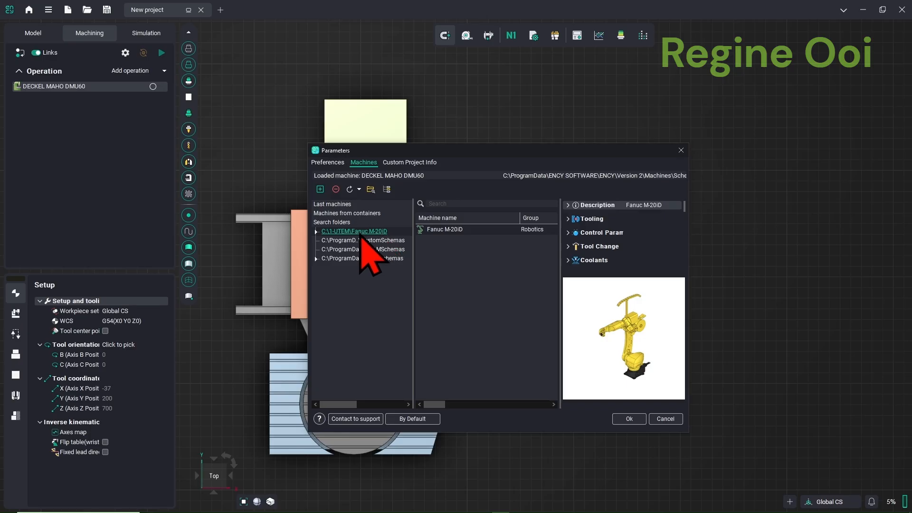
Step: Load the Fanuc M-20iD robot from the C:\1-UTEM\Fanuc M-20iD folder as the project's machine
double_click(438, 229)
left_click(477, 246)
double_click(467, 233)
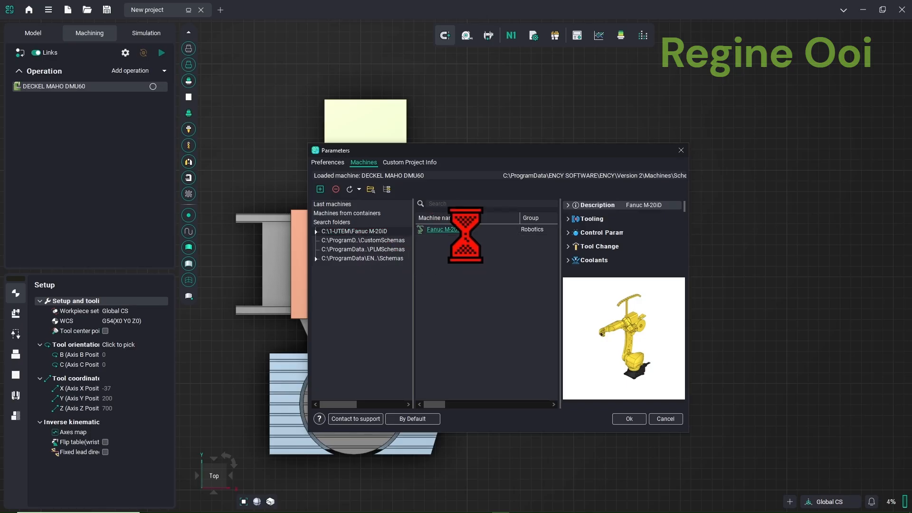
left_click(479, 250)
left_click(628, 418)
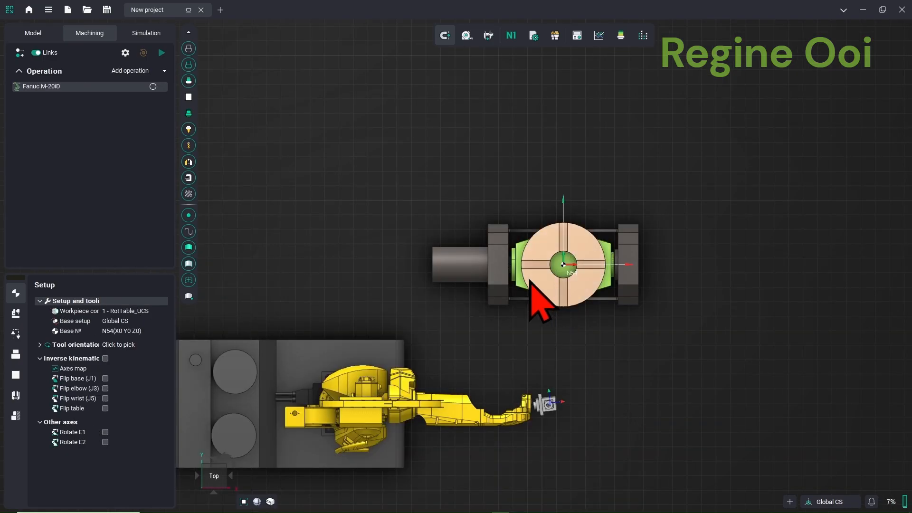
Step: Examine the loaded robot cell, including the robot, its tool and the rotary table, from several angles
middle_click_drag(452, 234, 529, 177)
right_click_drag(435, 327, 419, 213)
right_click_drag(542, 286, 563, 232)
middle_click_drag(593, 266, 526, 191)
scroll(542, 261, "down", 5)
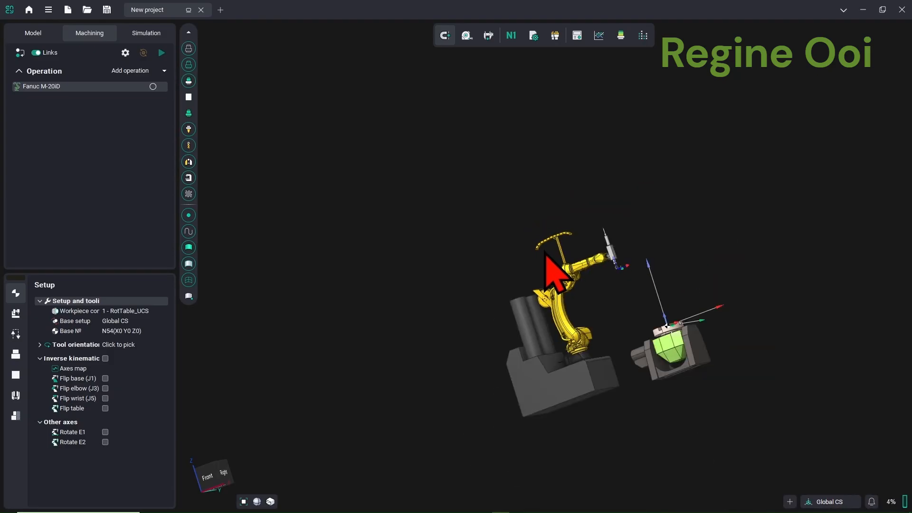
left_click(189, 179)
left_click(189, 179)
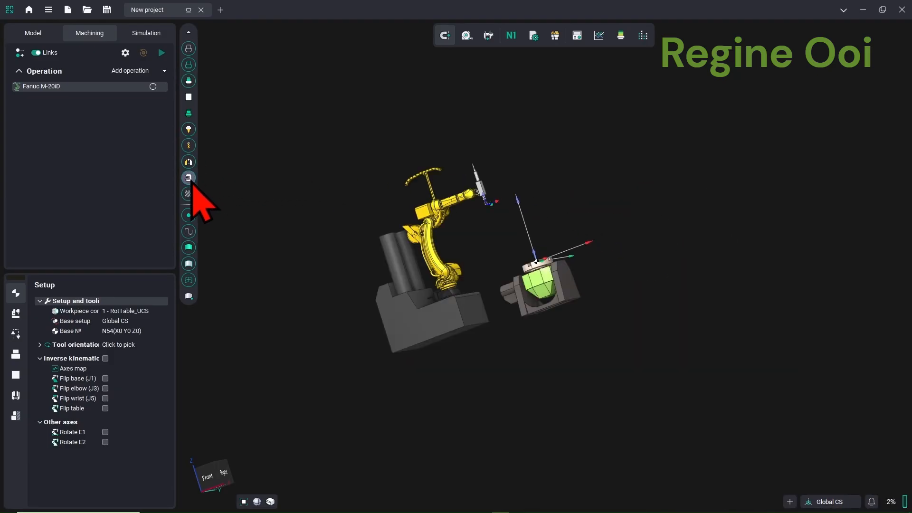
scroll(380, 216, "up", 6)
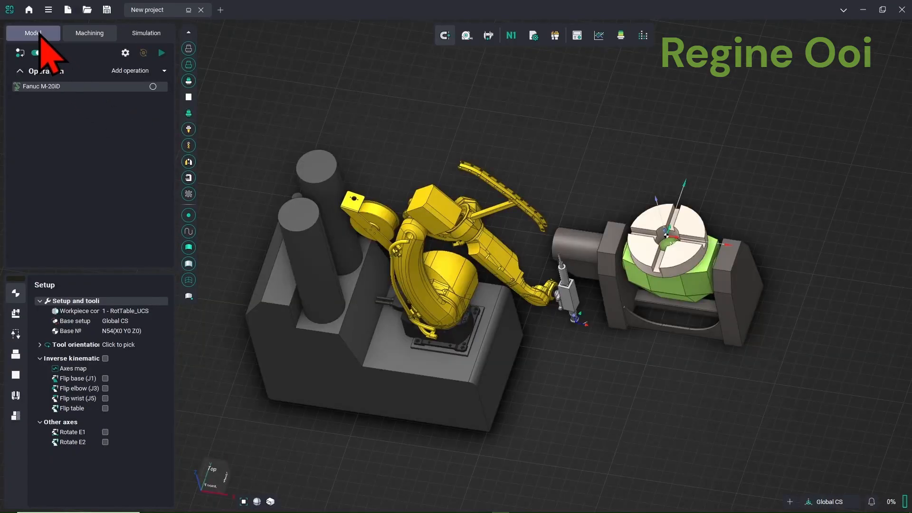
Step: Import Blade.stp from the CAD Files folder into the model's Part group
left_click(42, 33)
left_click(54, 83)
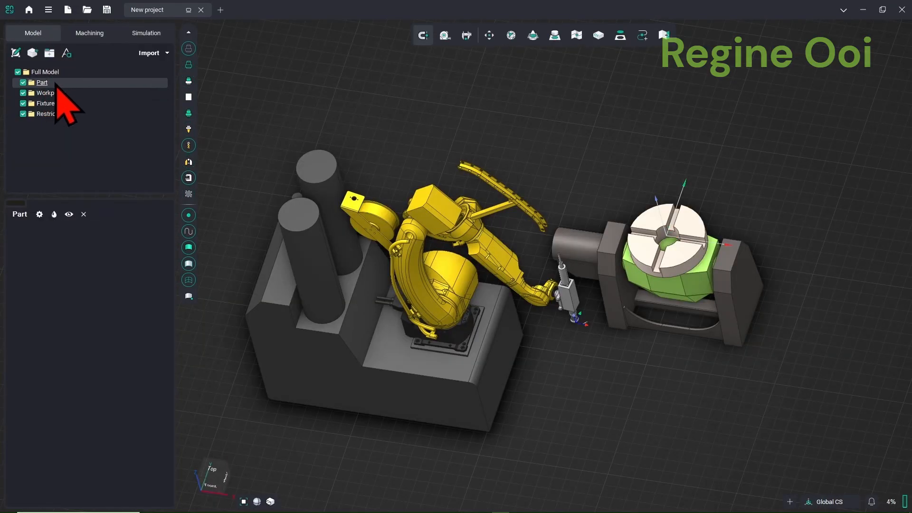
left_click(153, 56)
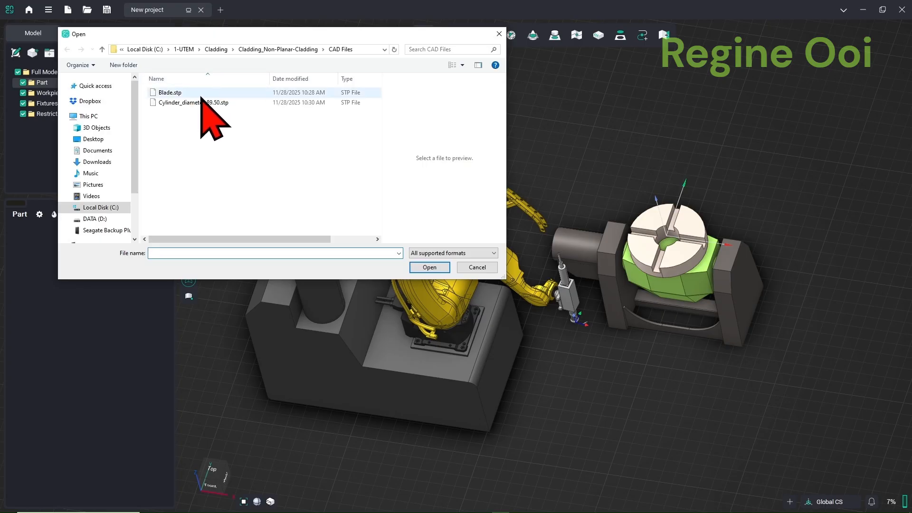
left_click(179, 93)
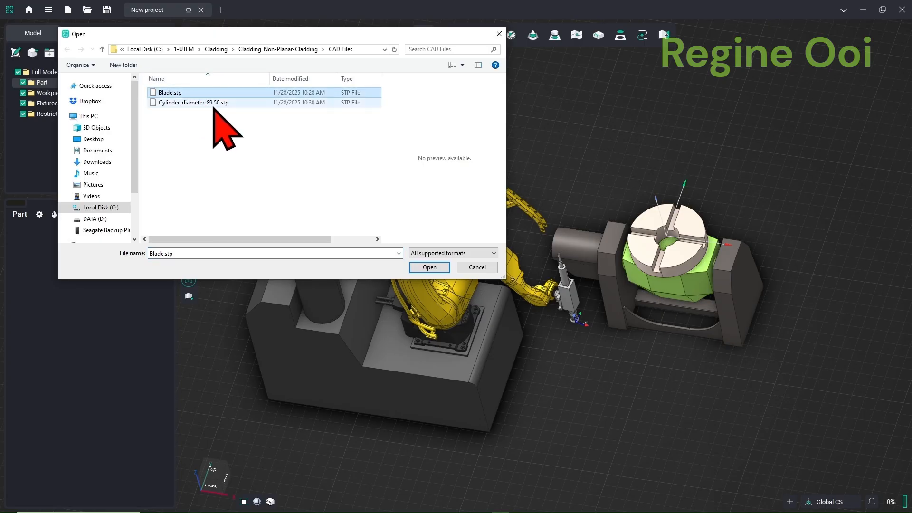
left_click(429, 267)
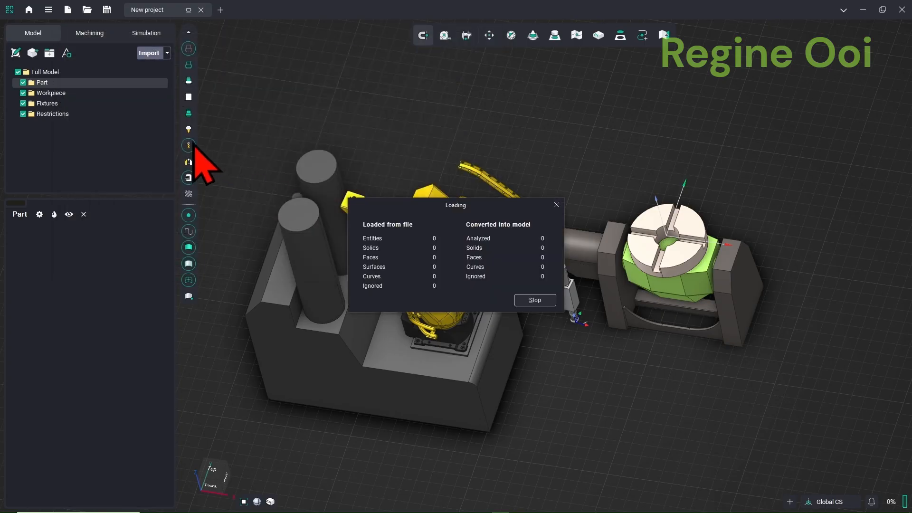
Step: Import Cylinder_diameter-89.50.stp into the model's Workpiece group and check it on the rotary table
left_click(66, 106)
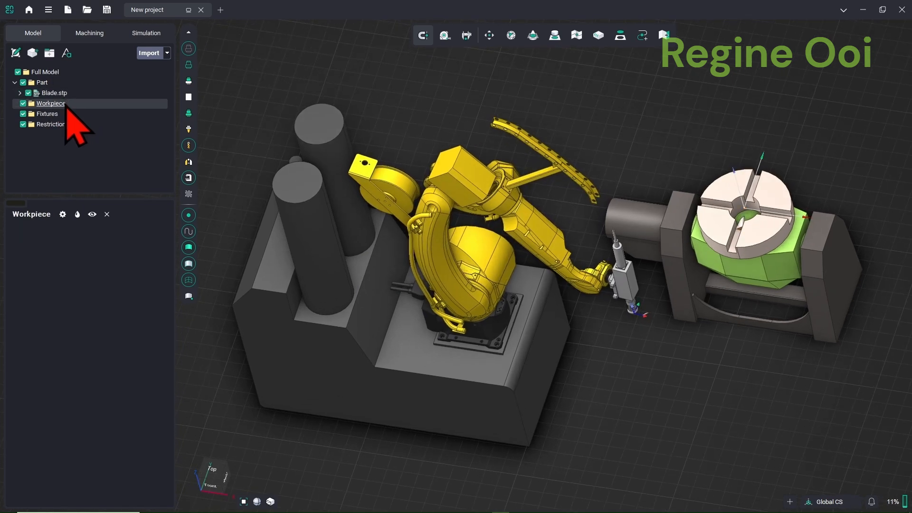
left_click(149, 53)
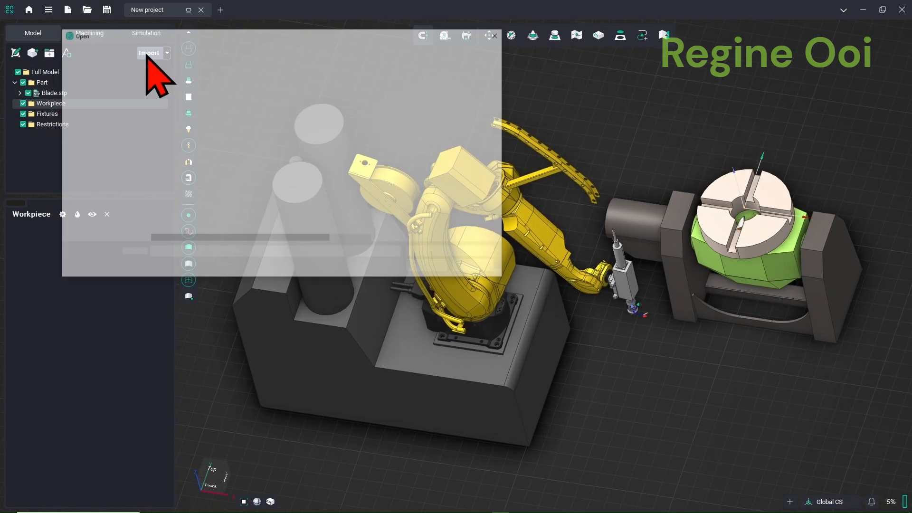
left_click(209, 103)
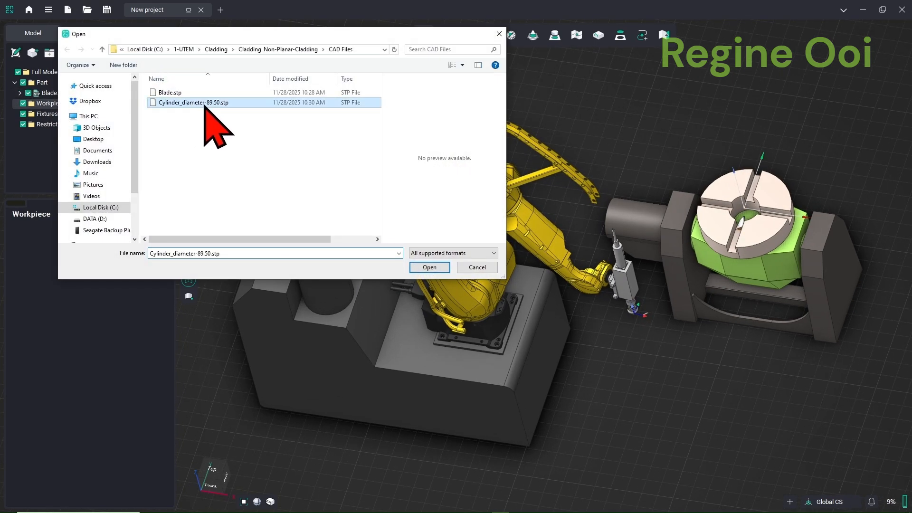
left_click(430, 267)
scroll(644, 259, "up", 10)
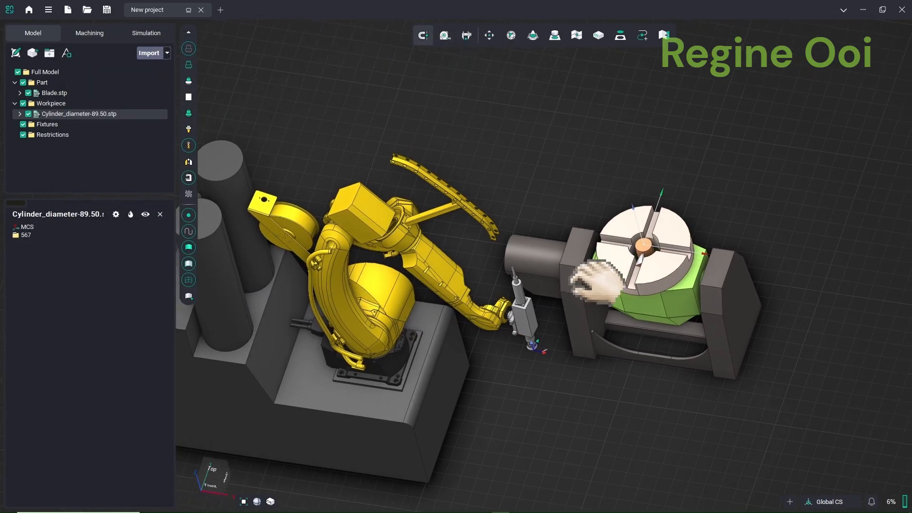
scroll(613, 254, "down", 8)
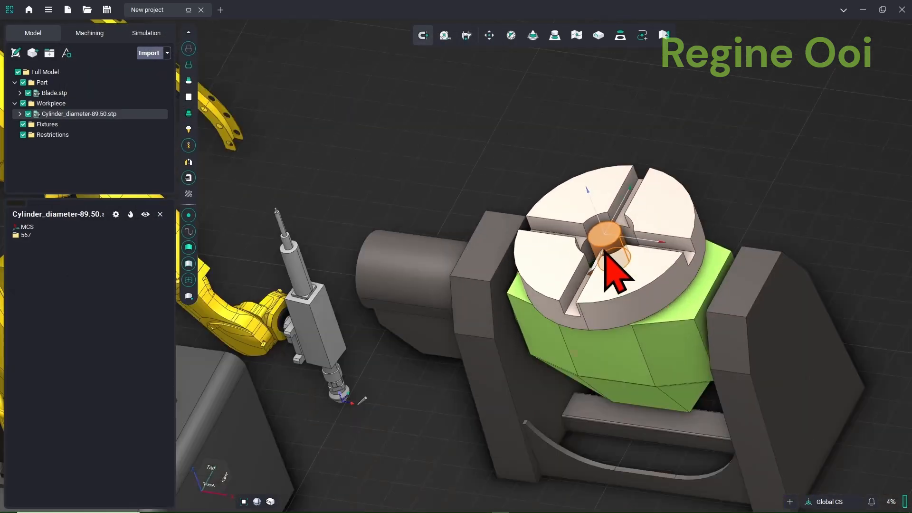
Step: Set the machining base setup relative to the RotTable_UCS machine coordinate system with a Z offset of 355
left_click(85, 38)
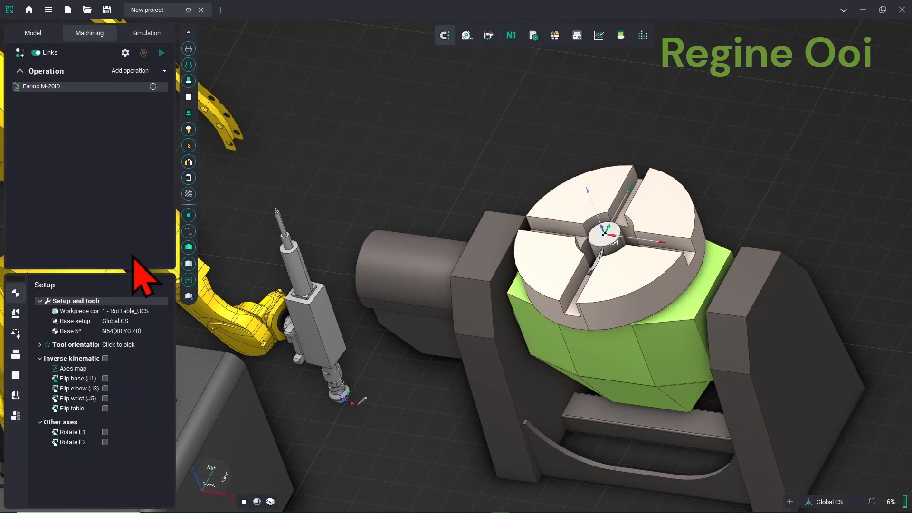
left_click(147, 321)
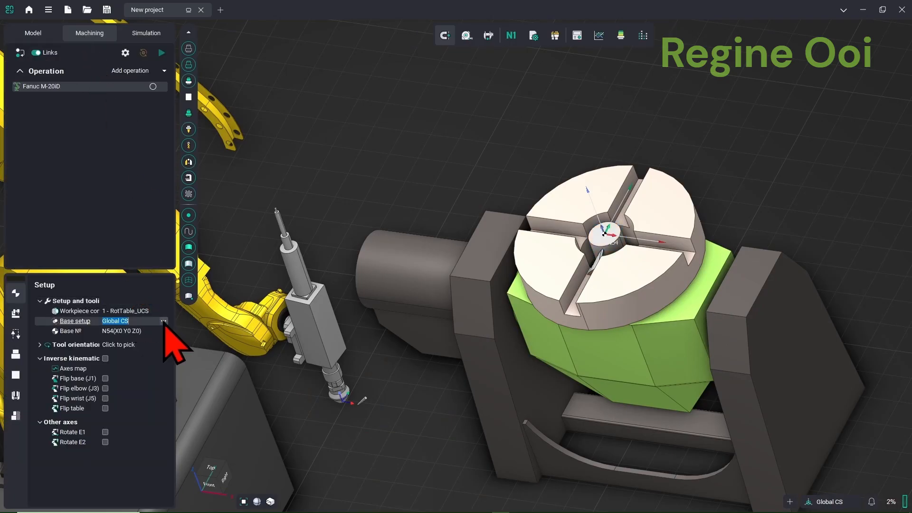
left_click(164, 321)
left_click(247, 165)
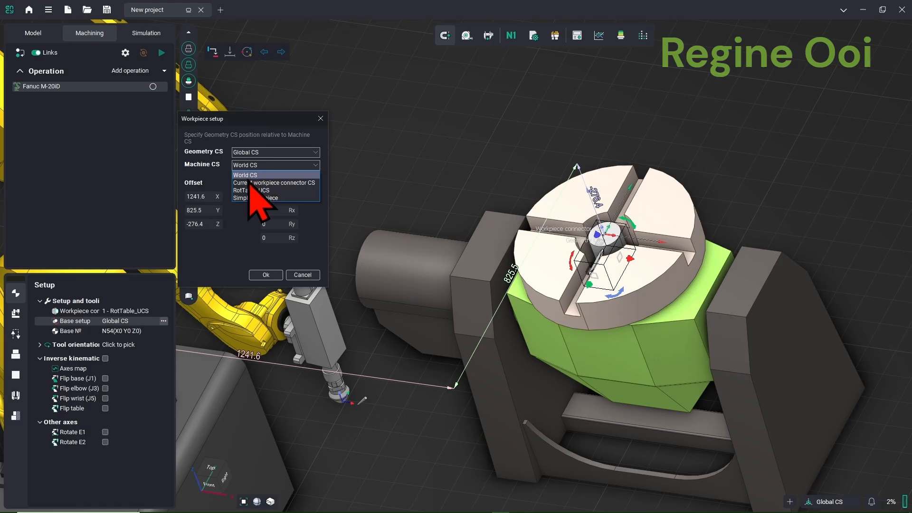
left_click(254, 196)
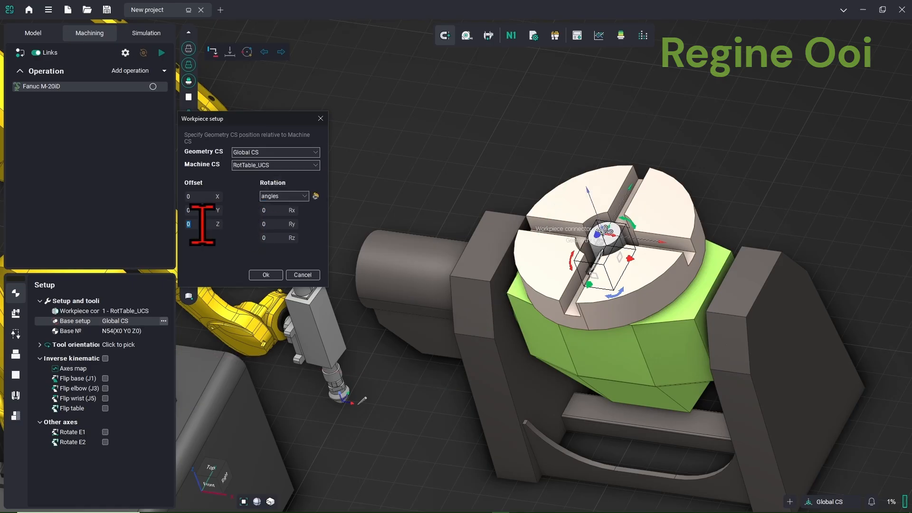
type("355")
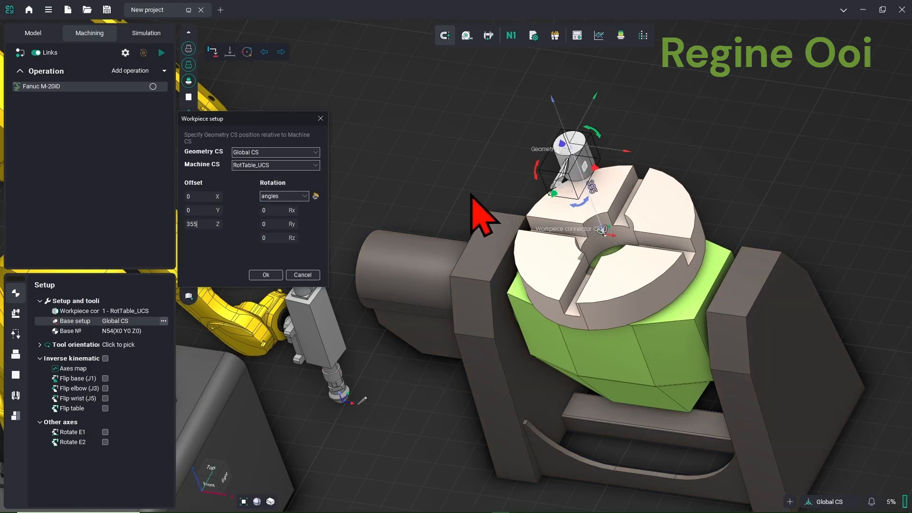
middle_click_drag(471, 194, 439, 224)
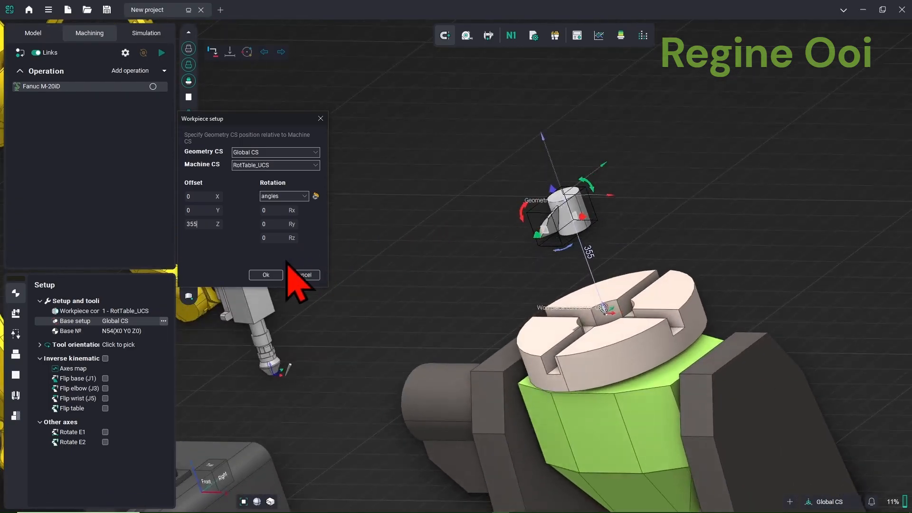
left_click(267, 276)
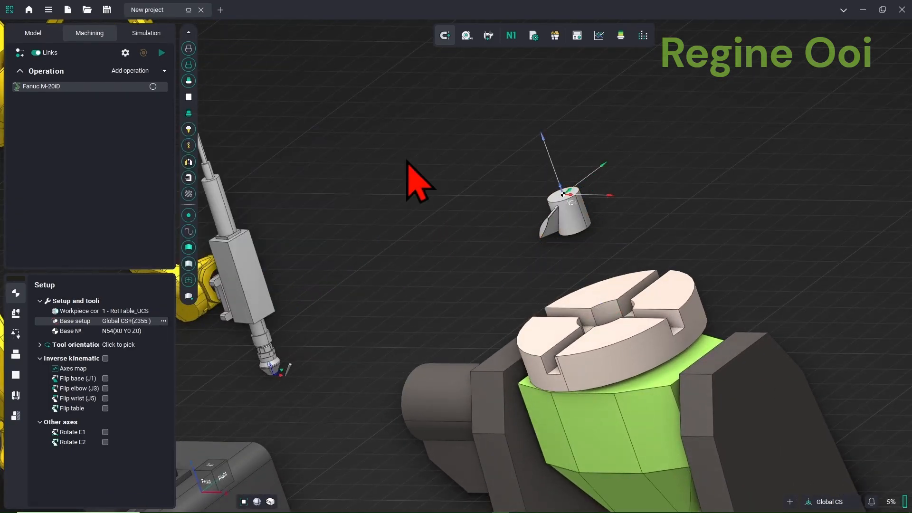
Step: Rotate the full model, blade and cylinder together, by 180 degrees around the Z axis
left_click(33, 32)
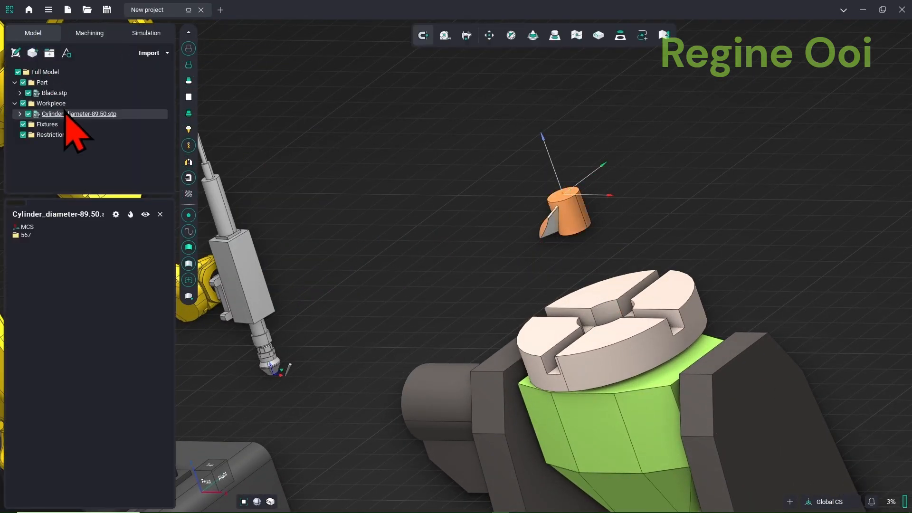
left_click(49, 73)
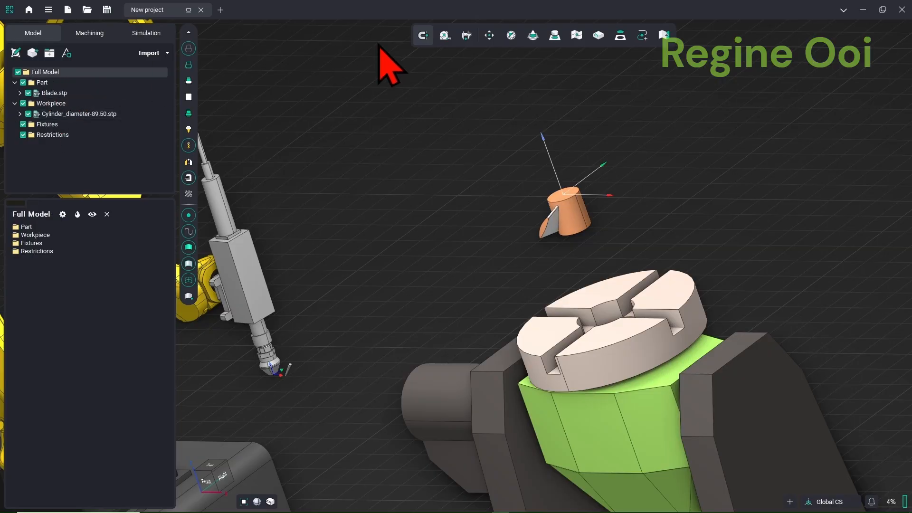
left_click(489, 35)
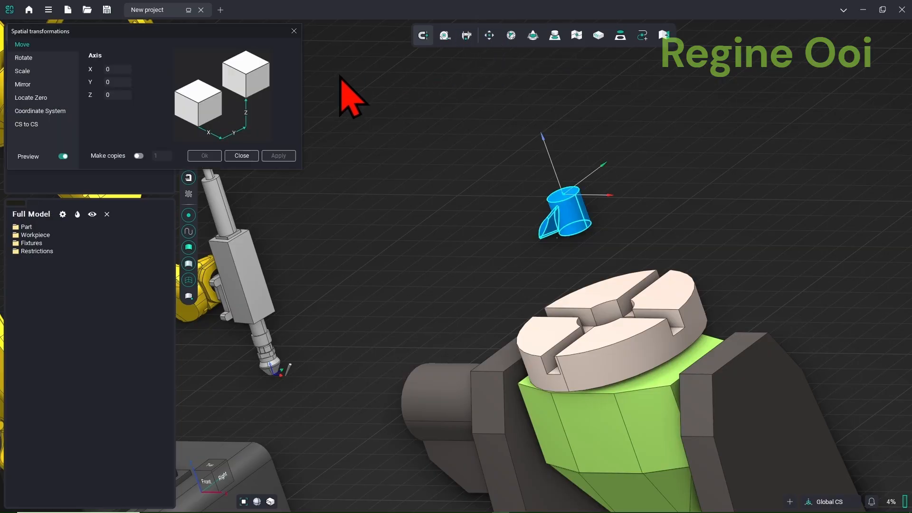
left_click(45, 59)
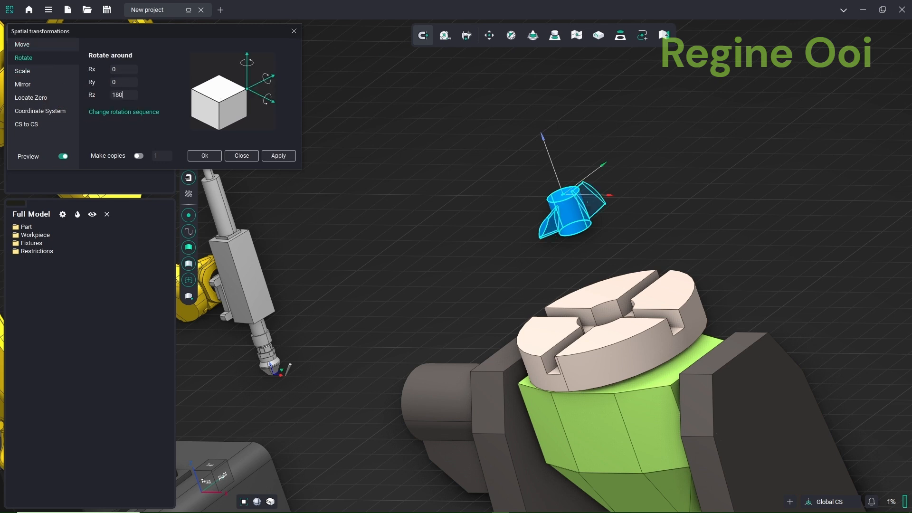
left_click(205, 156)
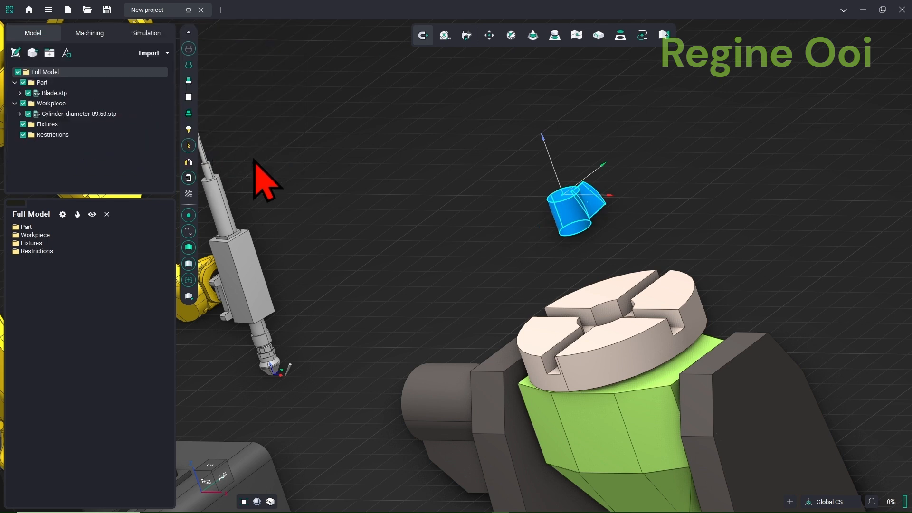
left_click(357, 202)
right_click_drag(358, 202, 363, 212)
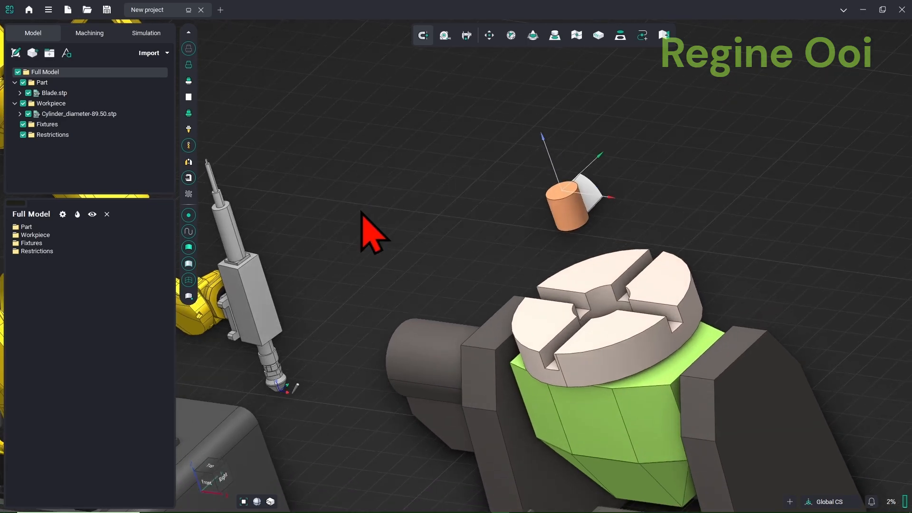
Step: Delete the default Part entry from the Fanuc M-20iD's machining part definition
middle_click_drag(362, 212, 288, 208)
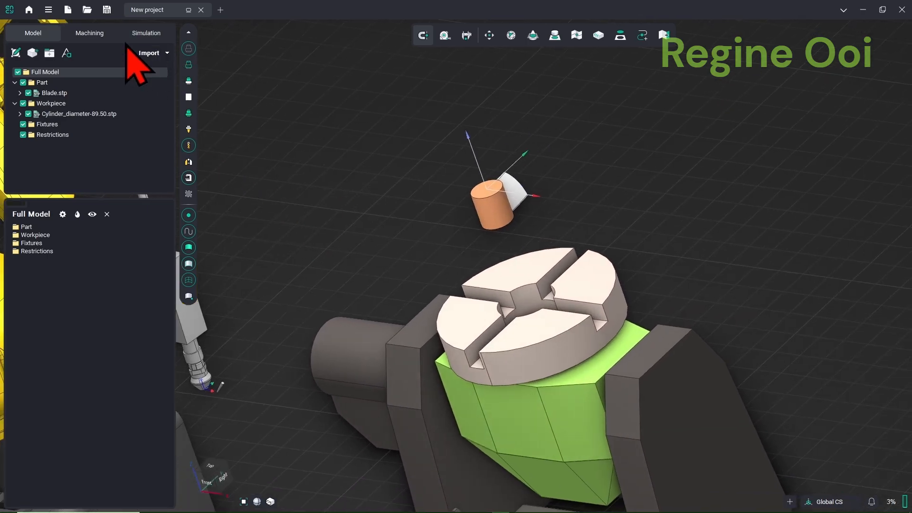
left_click(97, 34)
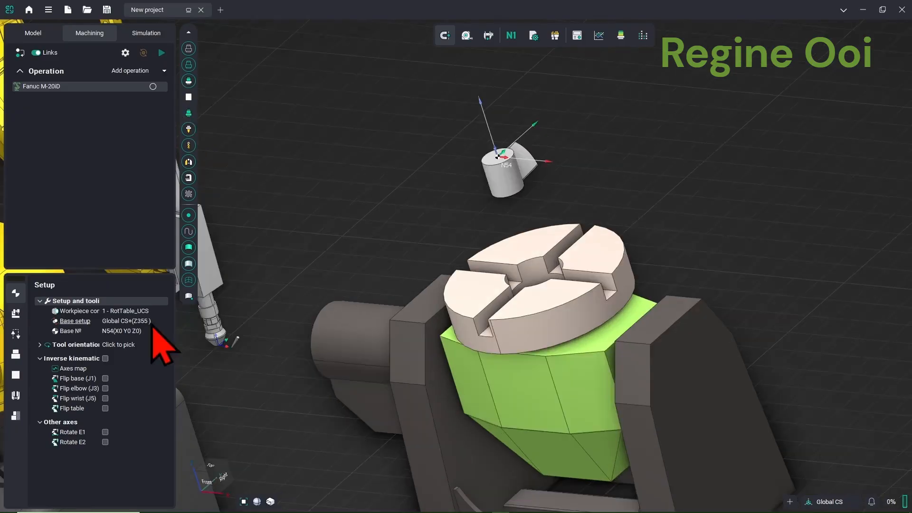
left_click(15, 354)
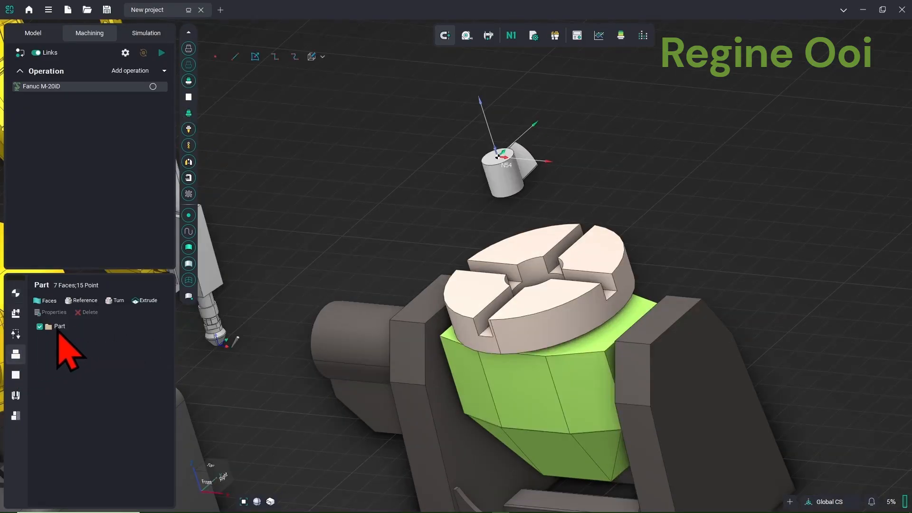
left_click(64, 327)
middle_click_drag(587, 166, 578, 219)
right_click_drag(570, 223, 454, 270)
scroll(513, 235, "up", 5)
middle_click_drag(593, 208, 597, 214)
right_click_drag(598, 214, 566, 258)
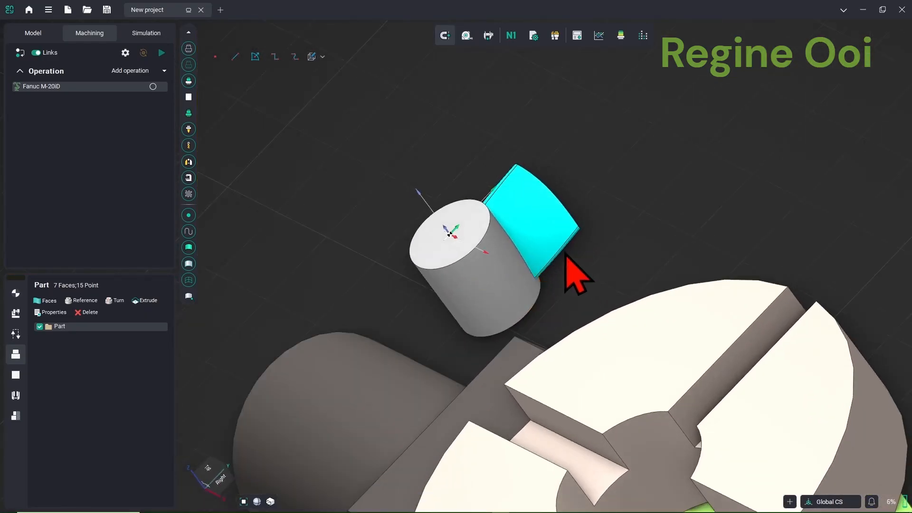
left_click(88, 312)
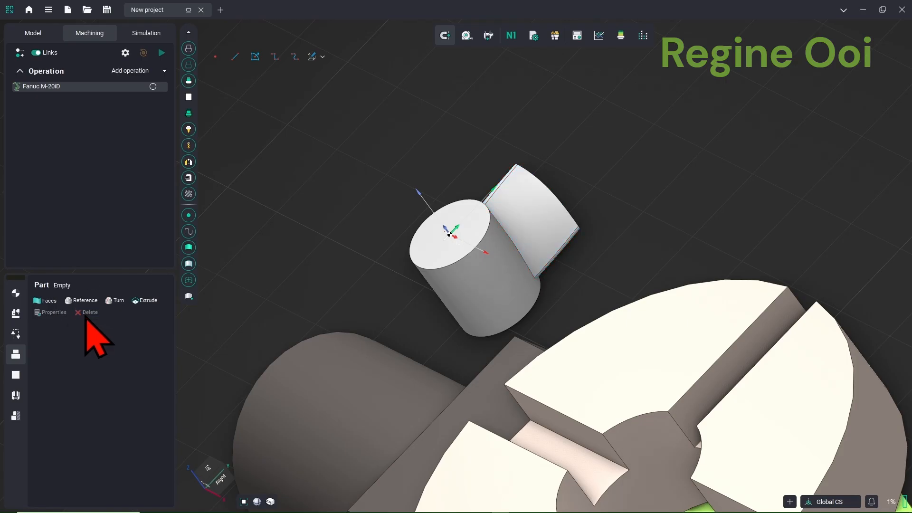
Step: Add the full model's Part folder as faces to the machining part definition
left_click(52, 303)
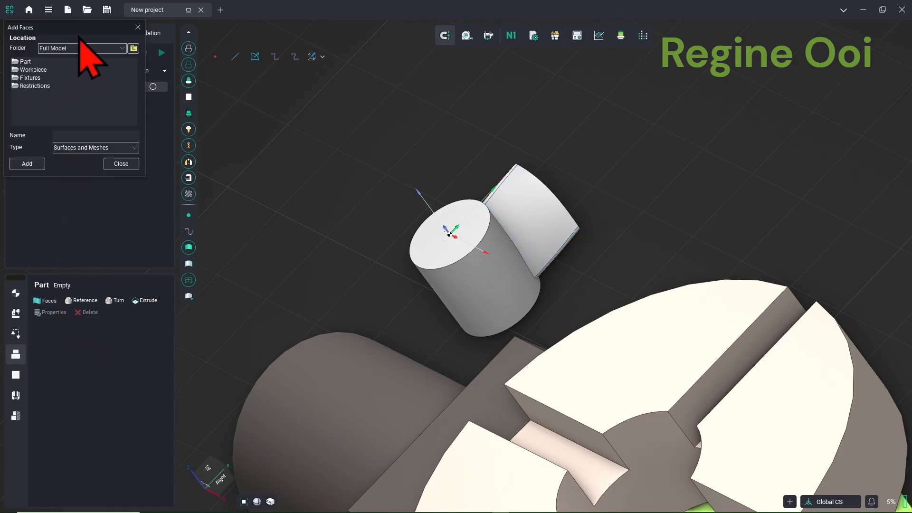
left_click_drag(85, 33, 244, 145)
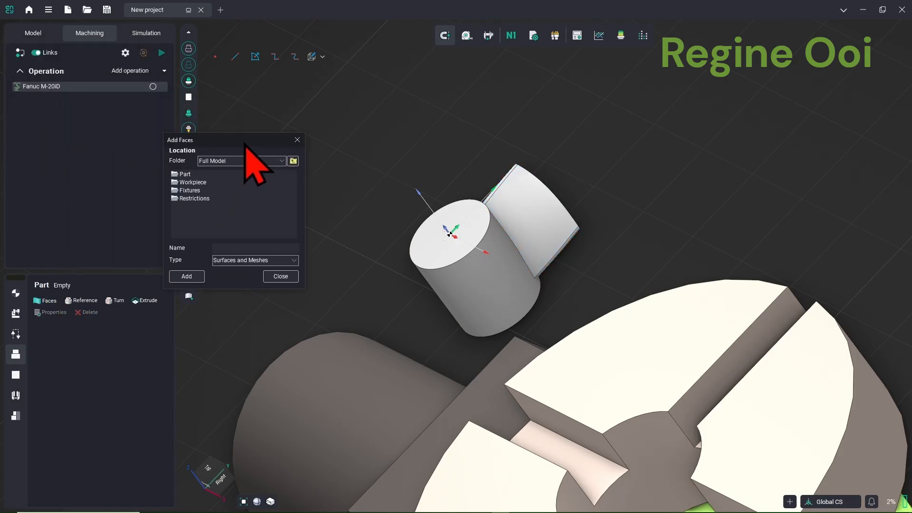
left_click(184, 175)
left_click(199, 278)
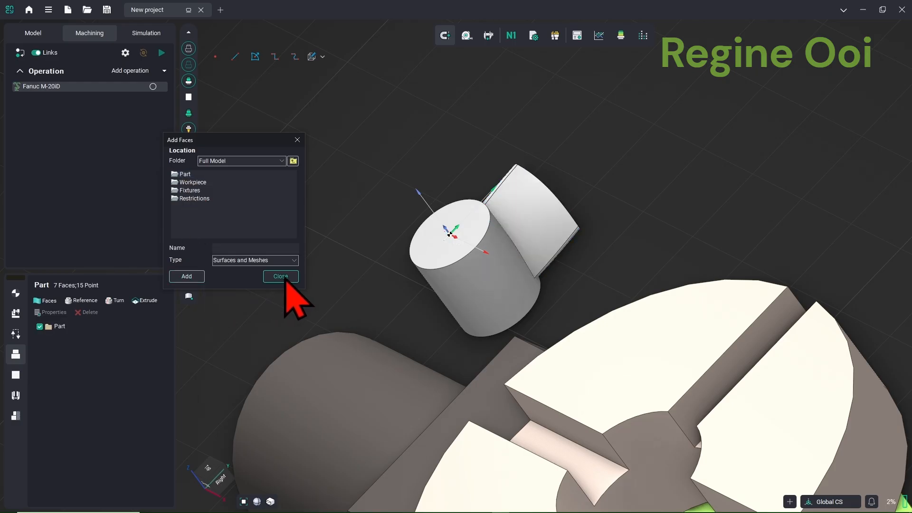
left_click(280, 277)
Step: Add Cylinder_diameter-89.50.stp from the Workpiece folder as sewn solid faces to the machining workpiece definition
left_click(20, 376)
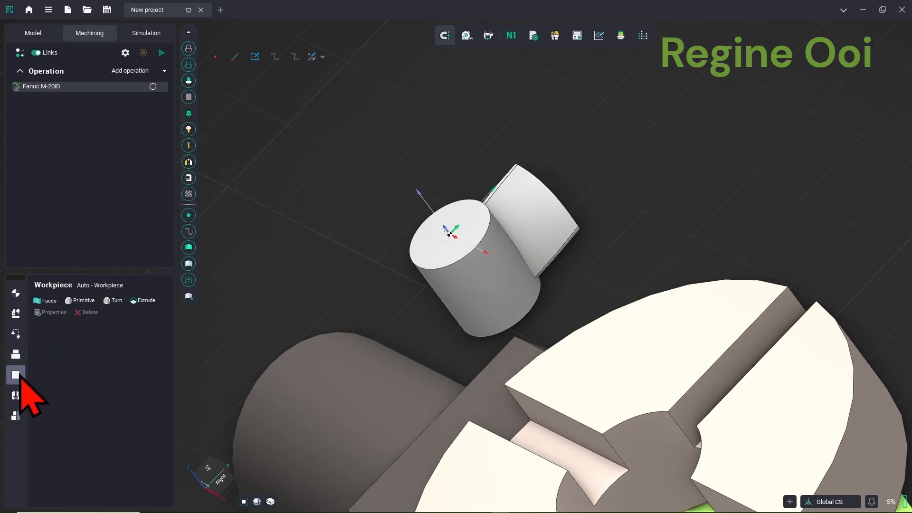
left_click(50, 302)
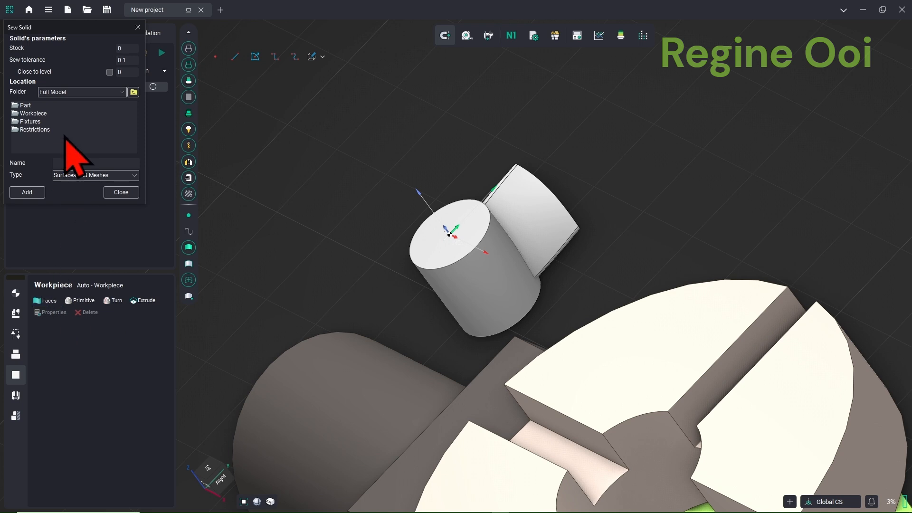
left_click_drag(86, 29, 242, 146)
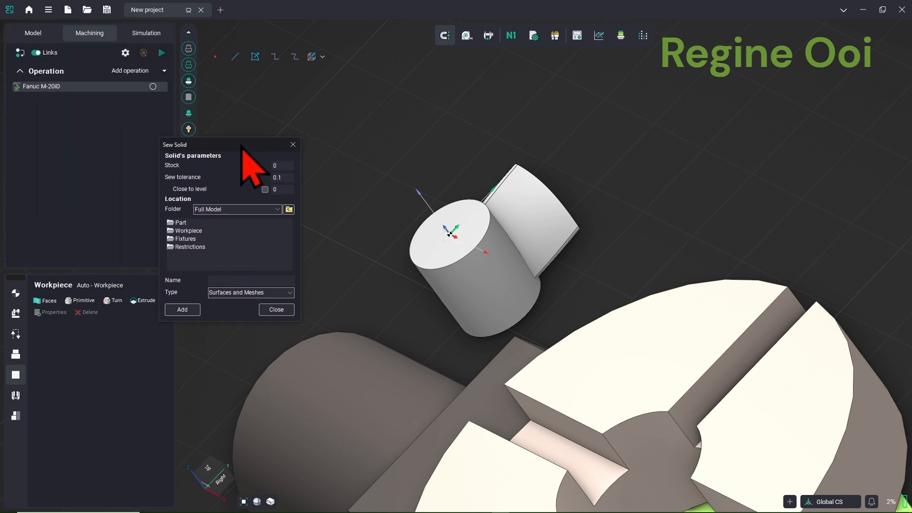
double_click(192, 231)
left_click(196, 224)
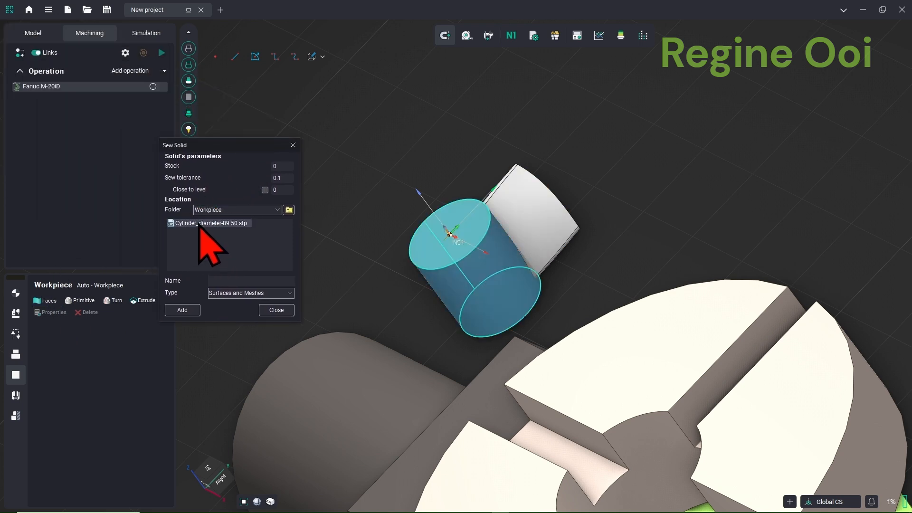
left_click(191, 313)
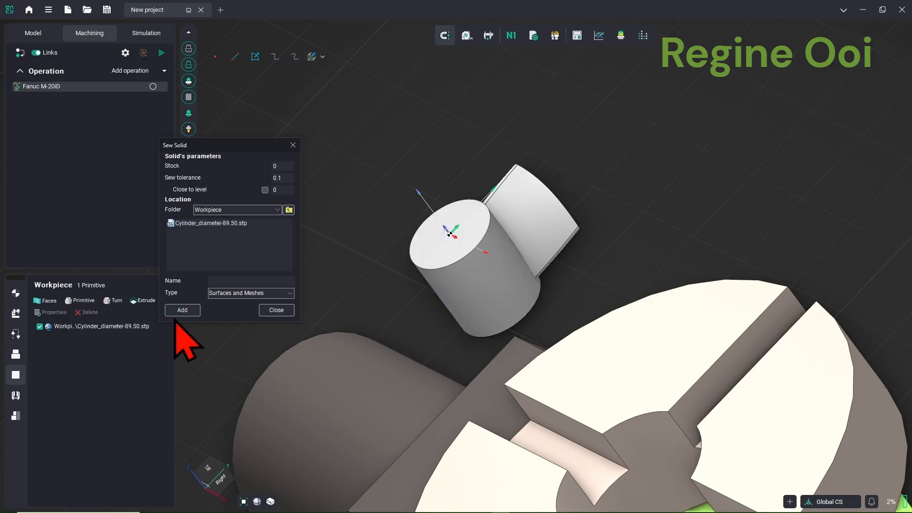
left_click(276, 312)
middle_click_drag(354, 289, 324, 293)
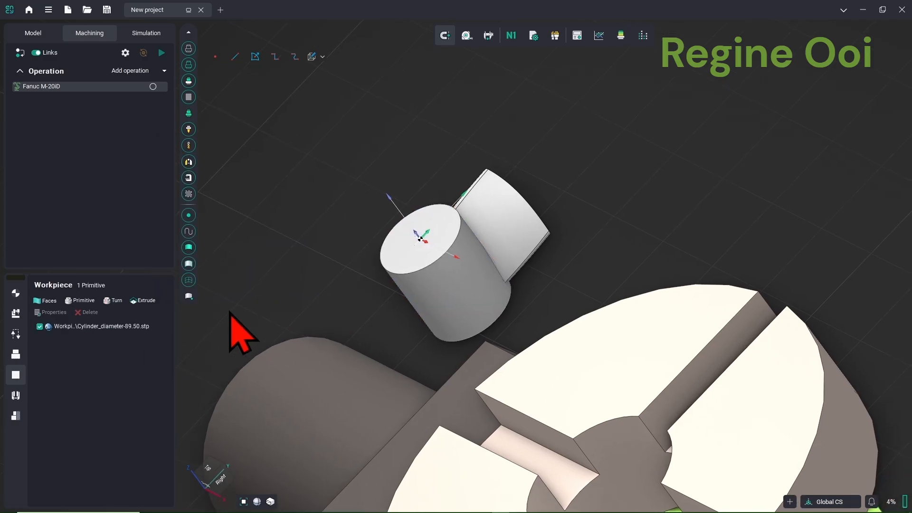
Step: Add an additive Non-planar slicing operation to the Fanuc M-20iD
left_click(164, 71)
mouse_move(164, 98)
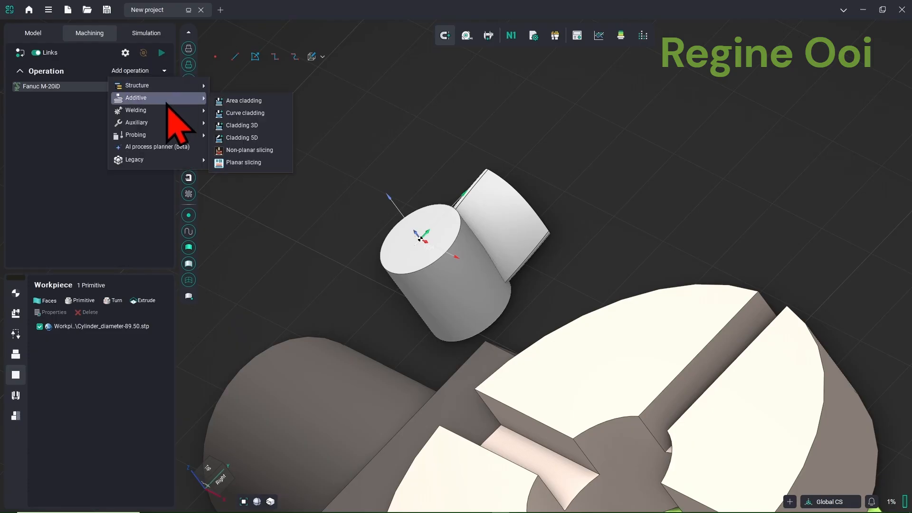
left_click(249, 150)
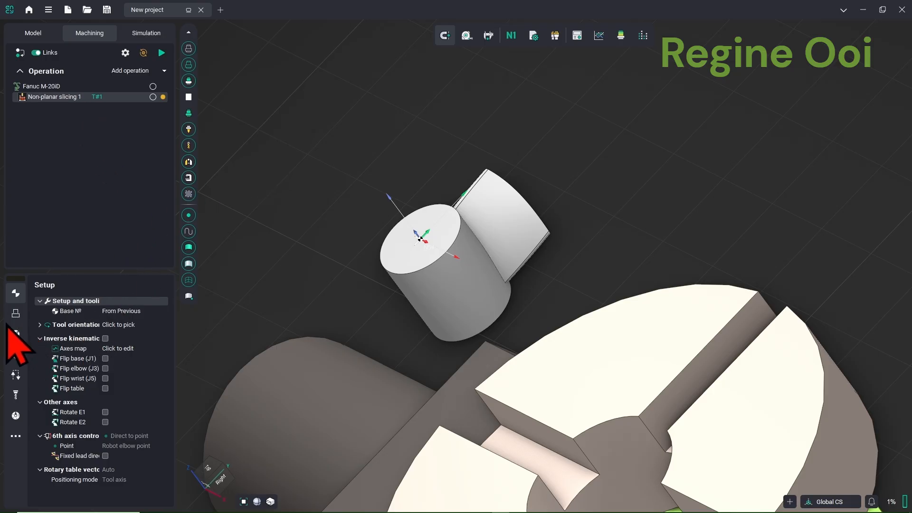
Step: Set external axis E1 to 90 in the slicing operation's tool orientation to tilt the rotary table
left_click(39, 324)
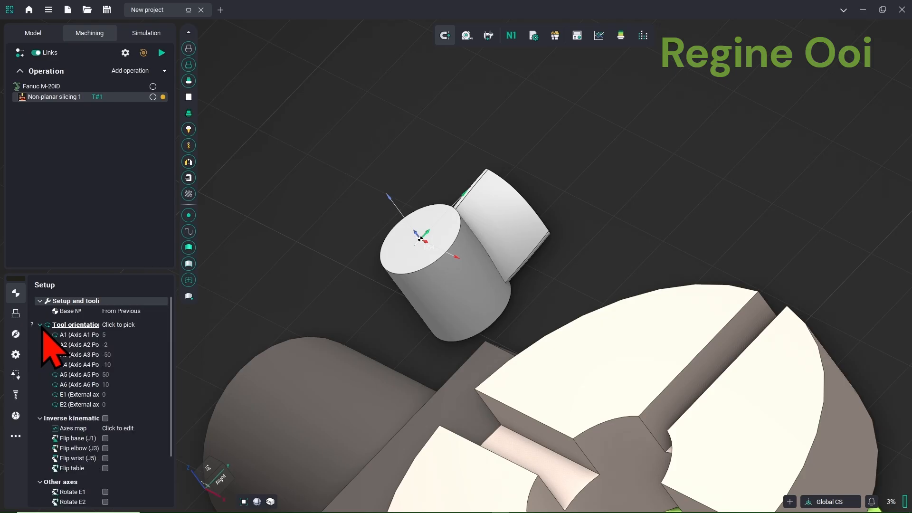
left_click(130, 394)
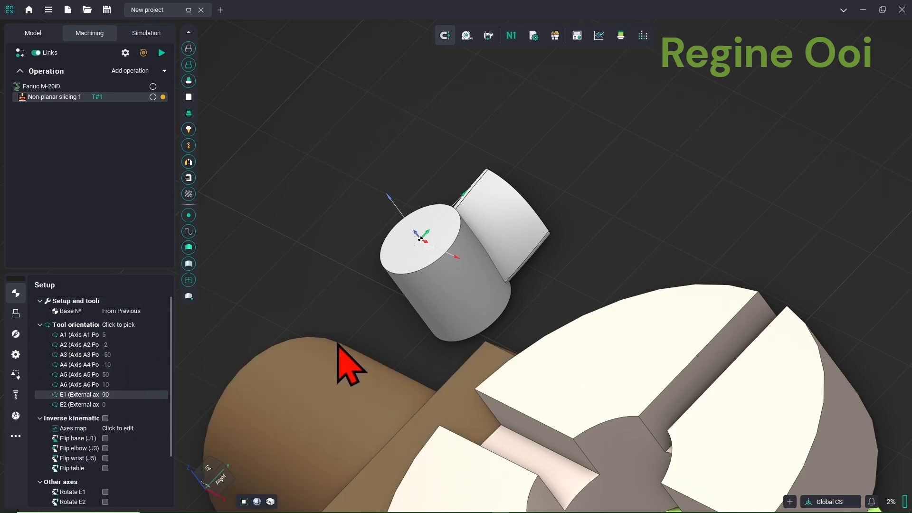
scroll(346, 366, "down", 5)
scroll(394, 319, "down", 5)
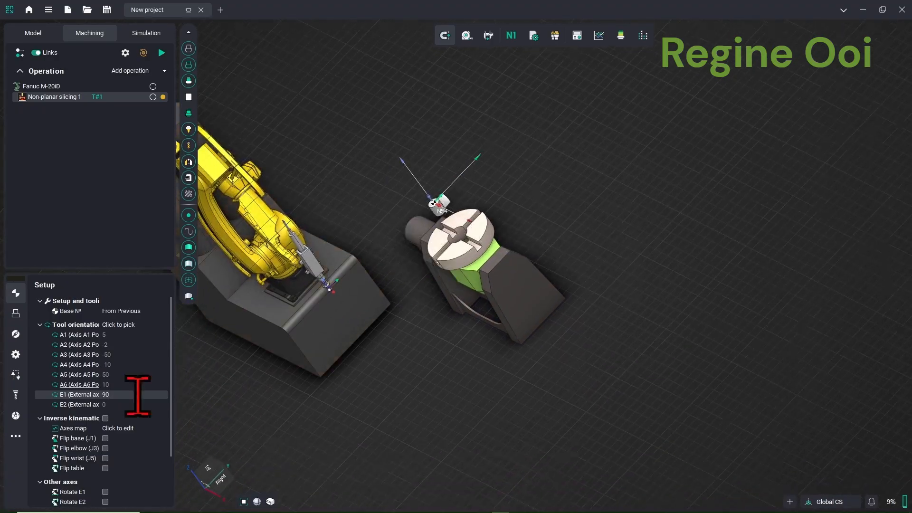
left_click(125, 404)
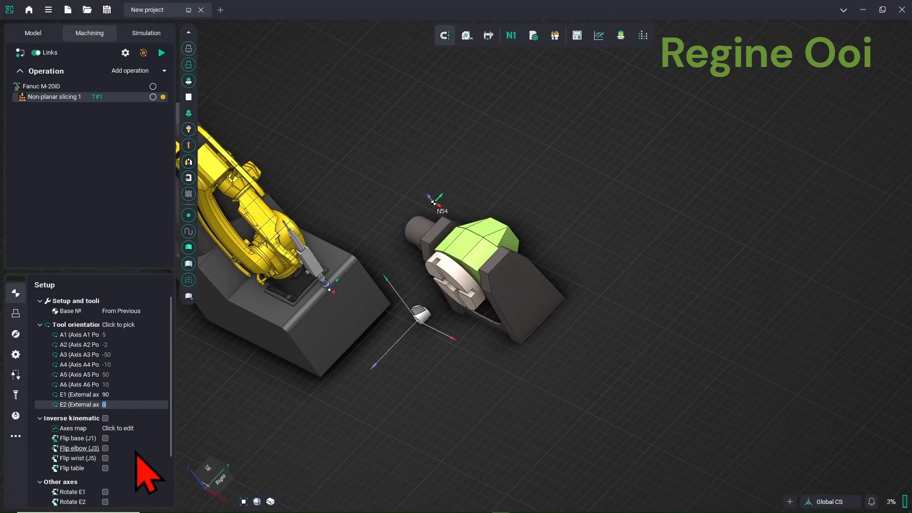
Step: Set the slicing operation's rotary table vector to +Z
scroll(141, 480, "down", 3)
left_click(126, 489)
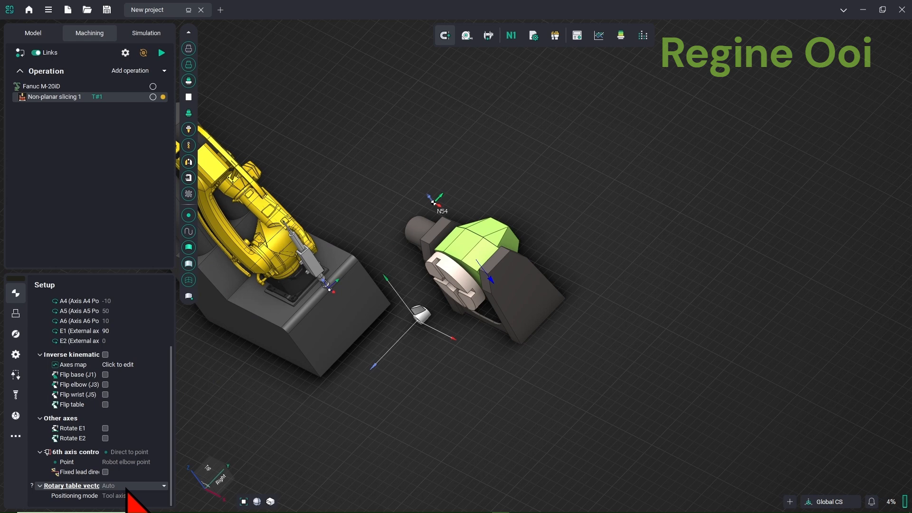
left_click(127, 490)
left_click(122, 415)
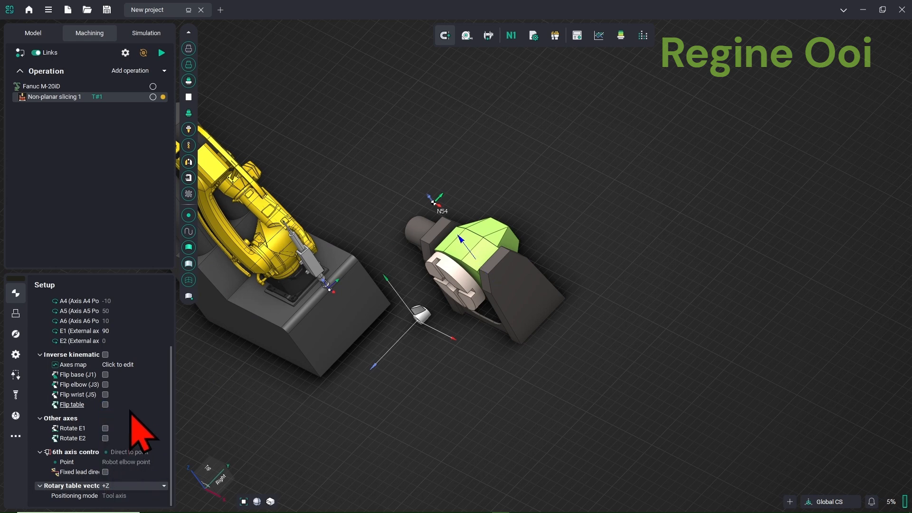
Step: Enable Rotate E2 and Flip wrist (J5) in the slicing operation's setup
left_click(105, 438)
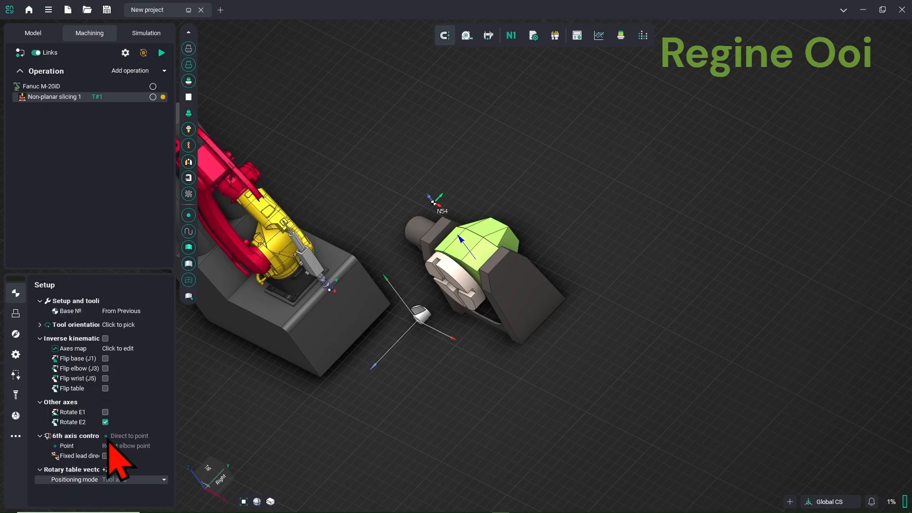
left_click(106, 379)
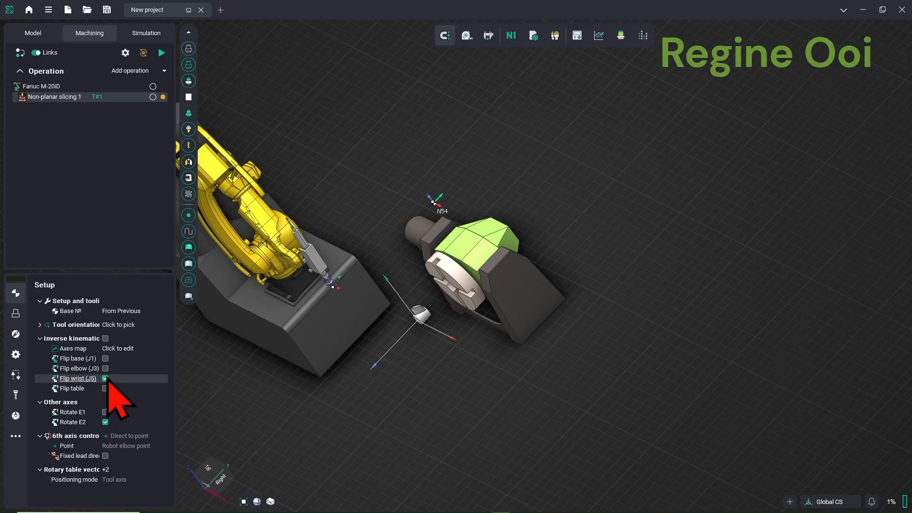
Step: Align the tool orientation to the Back direction with vector 0, 1, 0
left_click(40, 326)
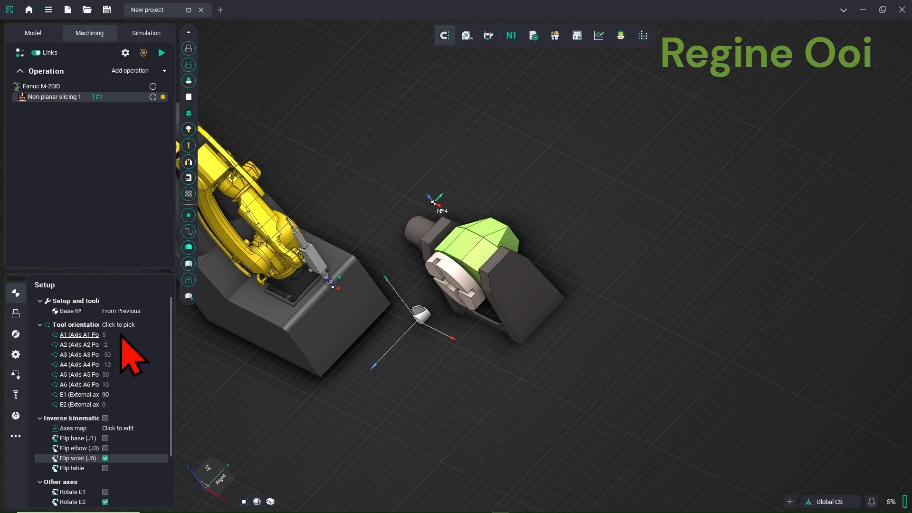
left_click(164, 326)
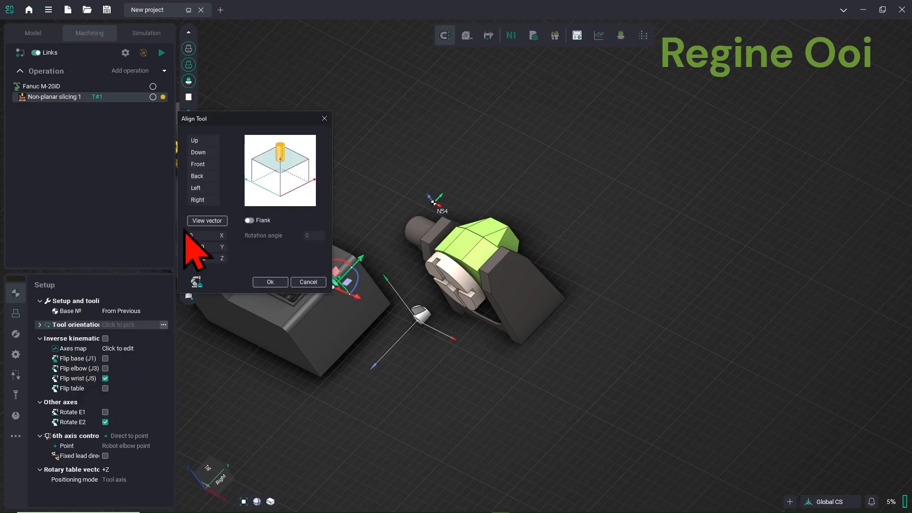
left_click(202, 177)
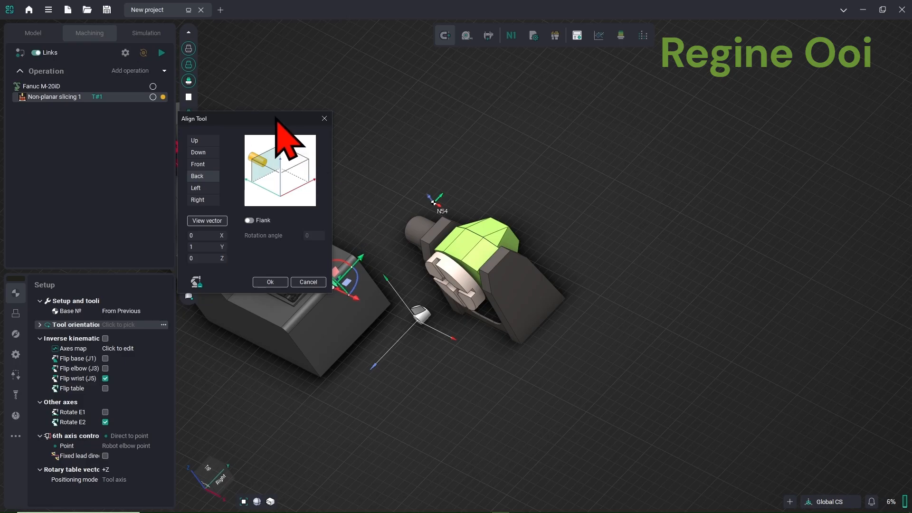
left_click_drag(275, 118, 593, 137)
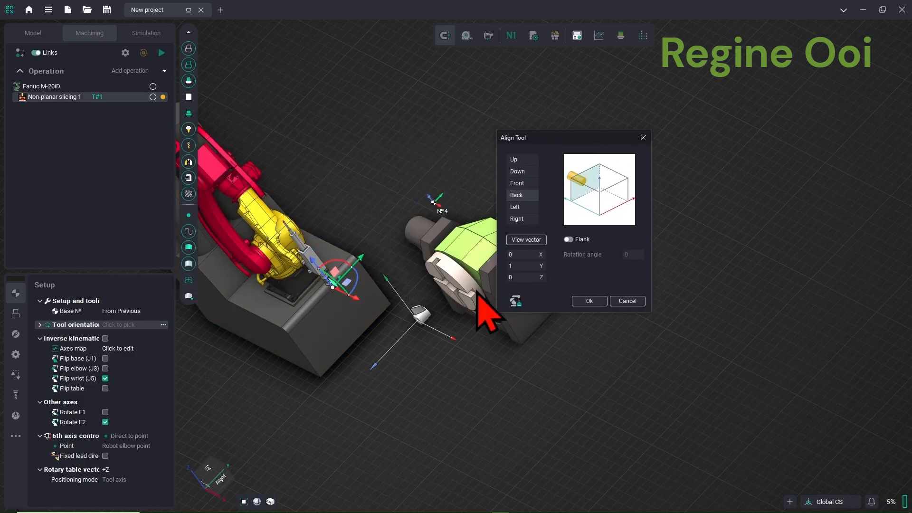
left_click(604, 304)
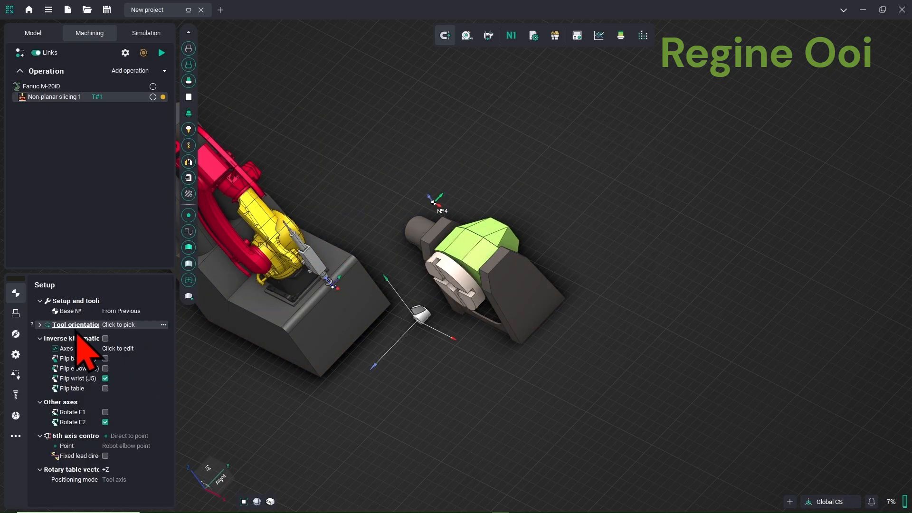
Step: Pull the robot tool toward the rotary table and set tool orientation axis A2 to 17.992
left_click(40, 325)
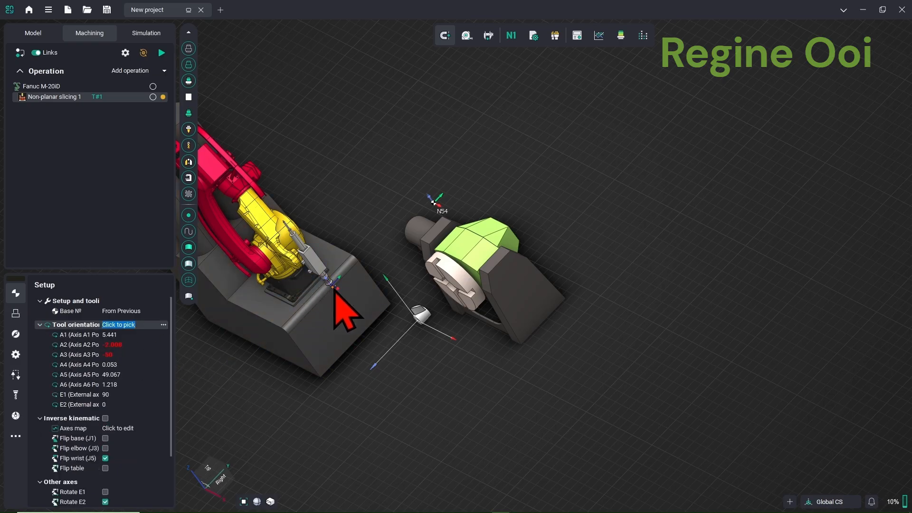
left_click_drag(334, 287, 379, 295)
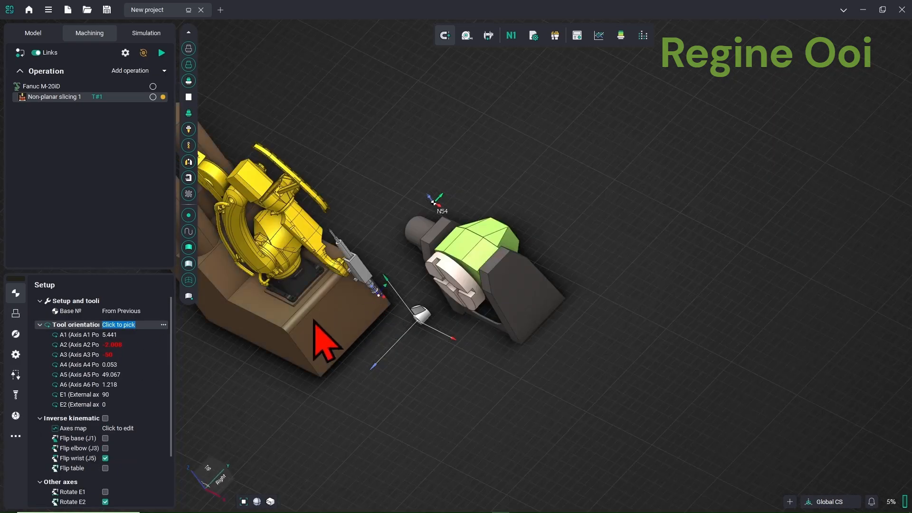
left_click(139, 346)
scroll(138, 345, "up", 4)
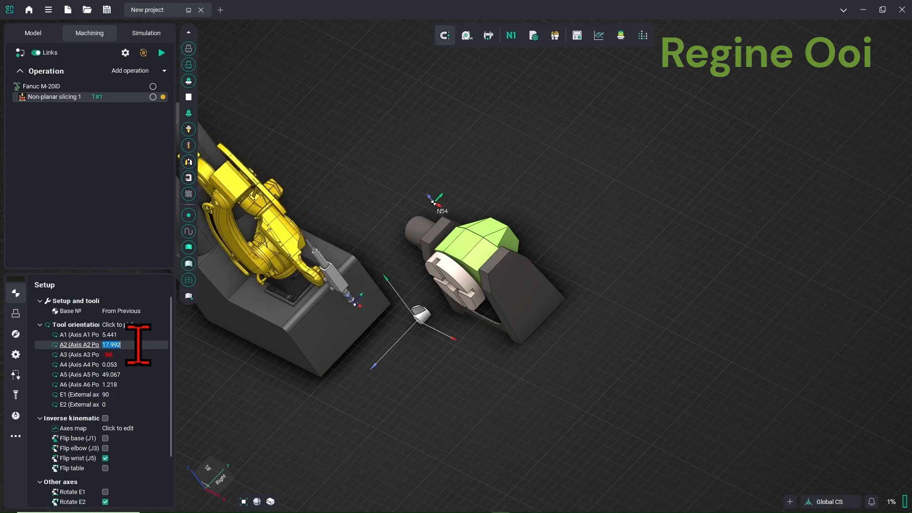
Step: Try robot axis A3 at -70 in the tool orientation and return it to -50
left_click(138, 354)
scroll(137, 353, "down", 4)
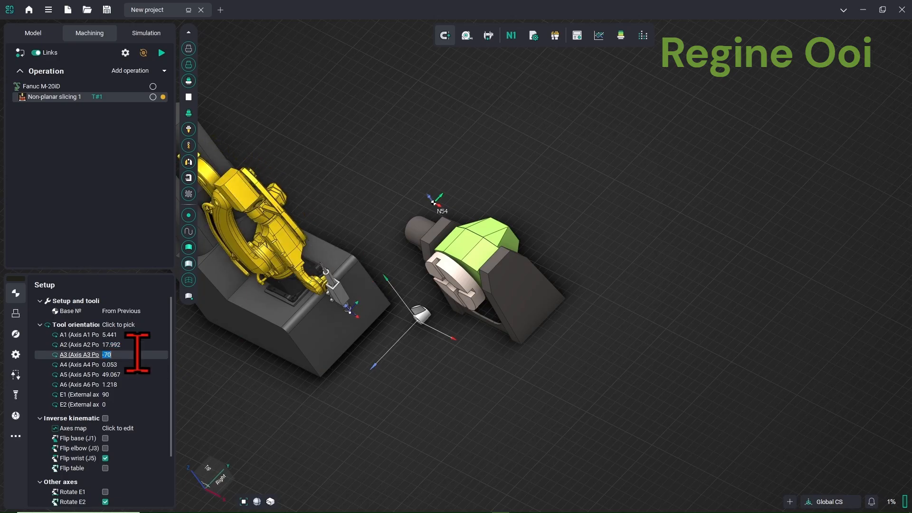
middle_click_drag(342, 324, 356, 284)
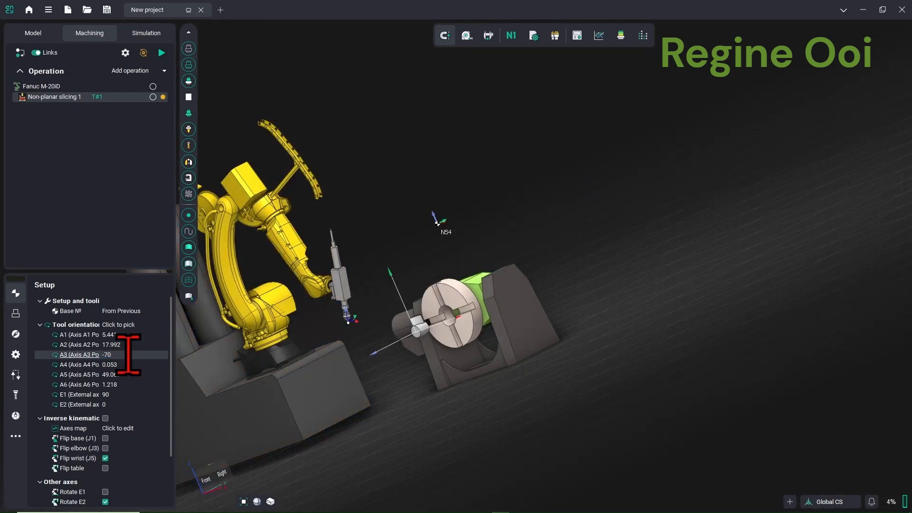
left_click(128, 354)
scroll(128, 354, "up", 4)
Step: Realign the tool orientation to the Back direction, keeping view vector 0, 1, 0
left_click(156, 324)
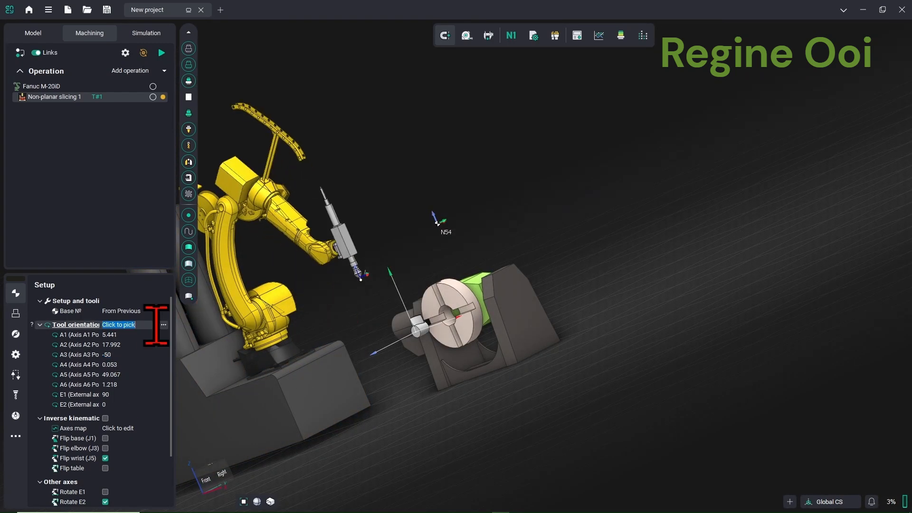
left_click(163, 325)
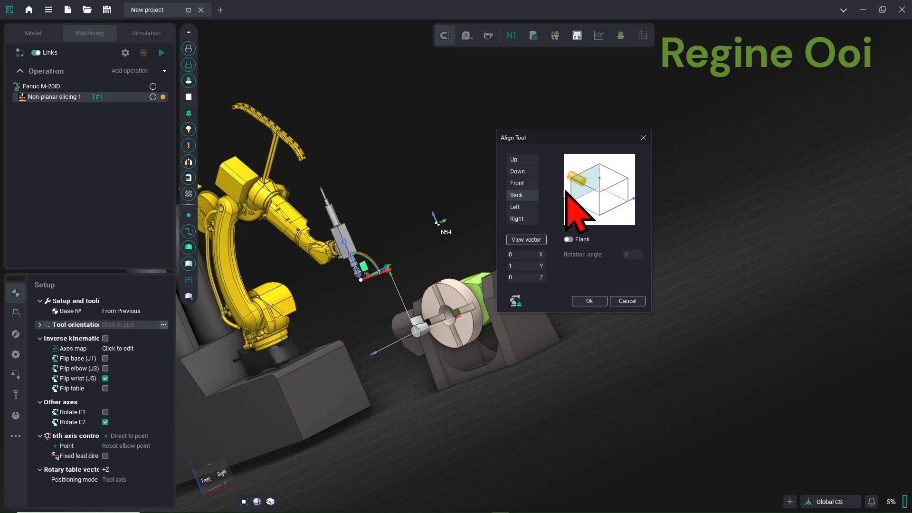
left_click(586, 304)
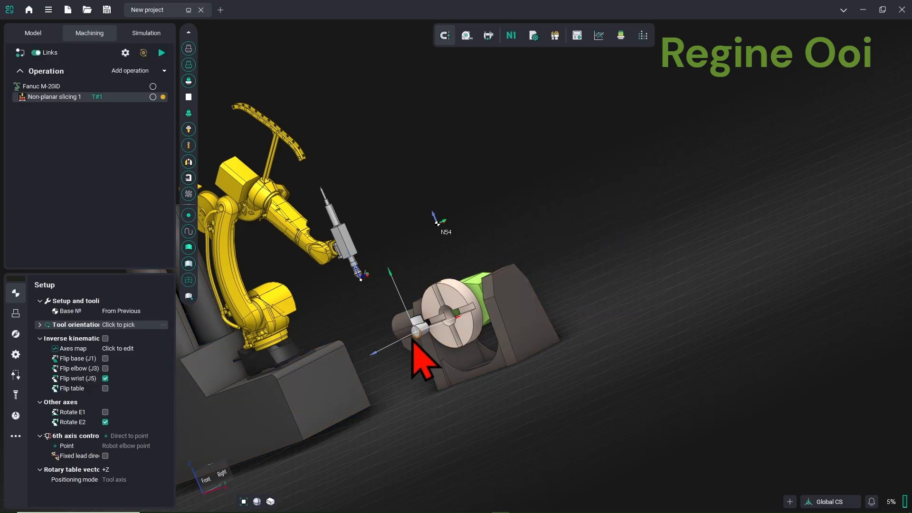
Step: Add the cylinder from the Workpiece folder to the job assignment as the non-planar substrate
right_click_drag(371, 382, 402, 340)
middle_click_drag(402, 340, 392, 371)
right_click_drag(392, 372, 354, 369)
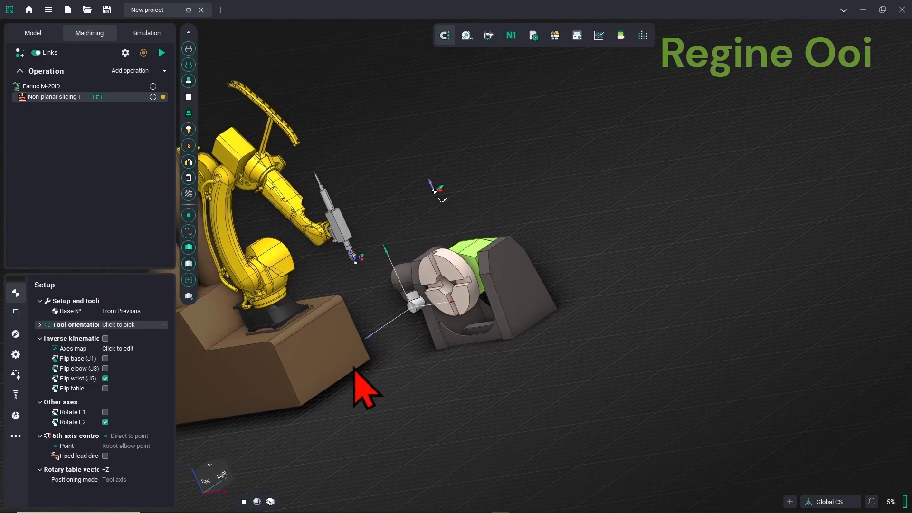
left_click(16, 313)
left_click(64, 300)
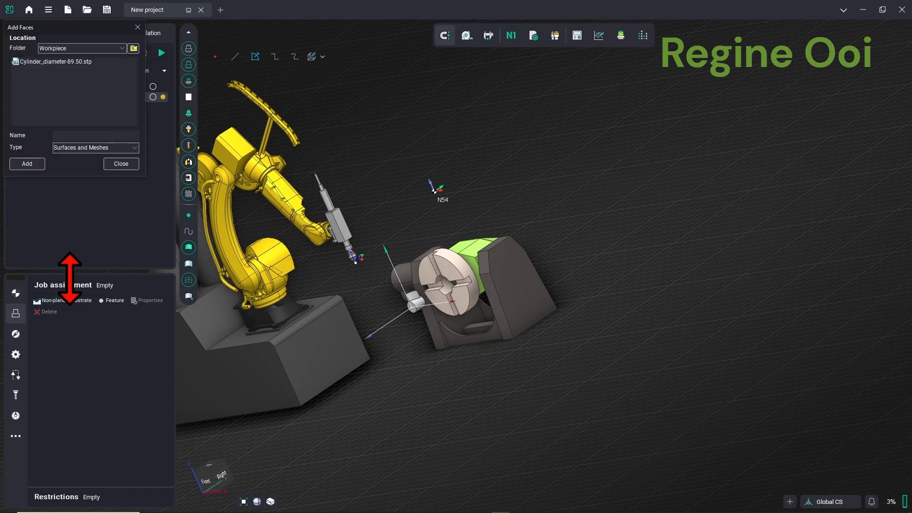
left_click_drag(90, 27, 172, 212)
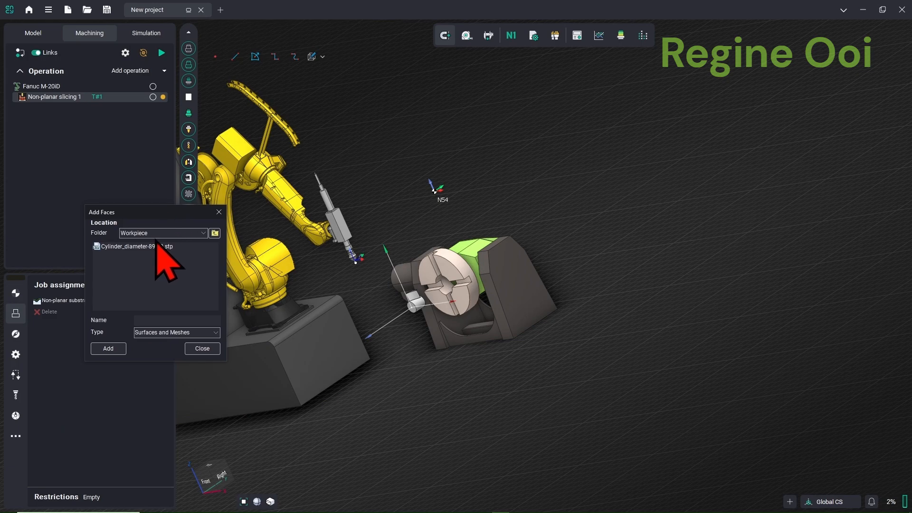
left_click(203, 233)
left_click(126, 260)
left_click(108, 348)
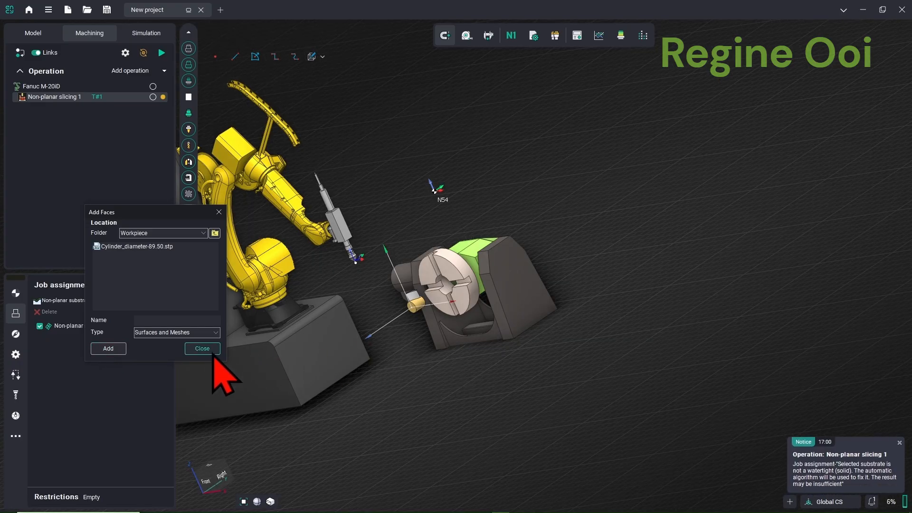
left_click(202, 350)
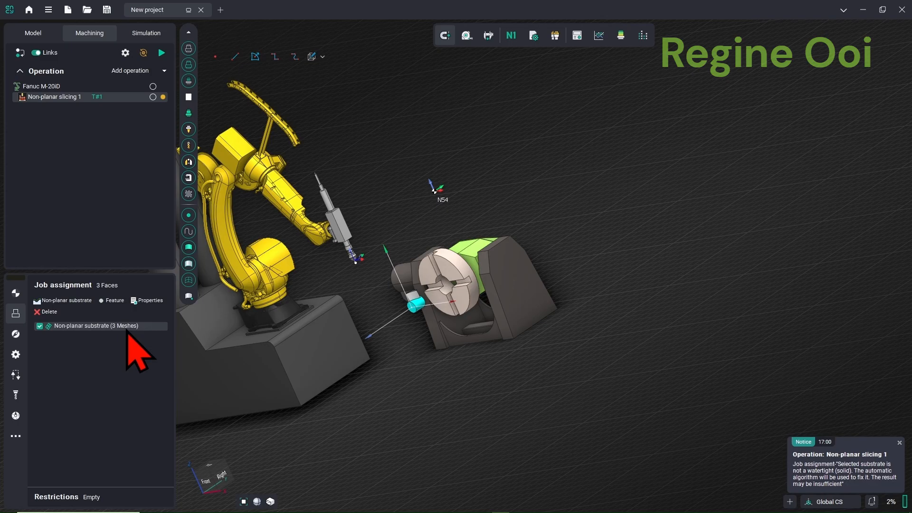
Step: Add Blade.stp from the Part folder to the job assignment as the feature and check its selection
left_click(112, 301)
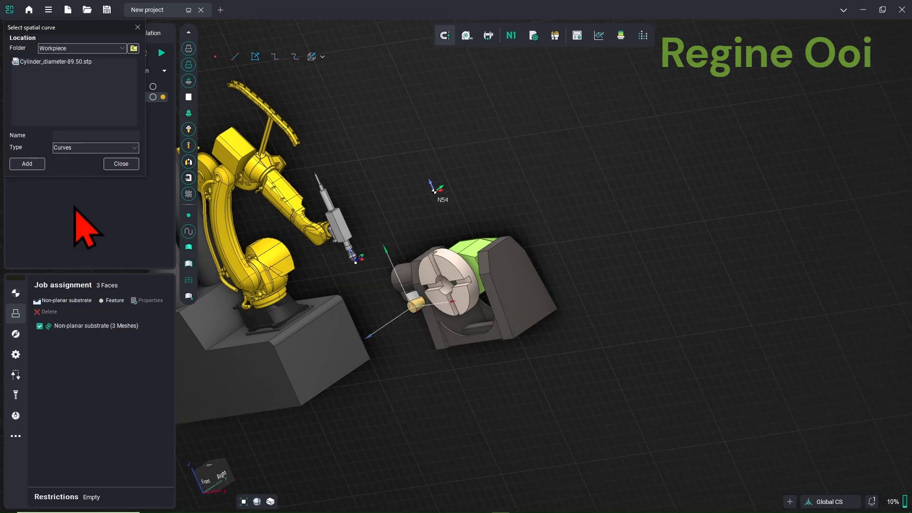
left_click_drag(95, 46, 197, 194)
left_click(196, 194)
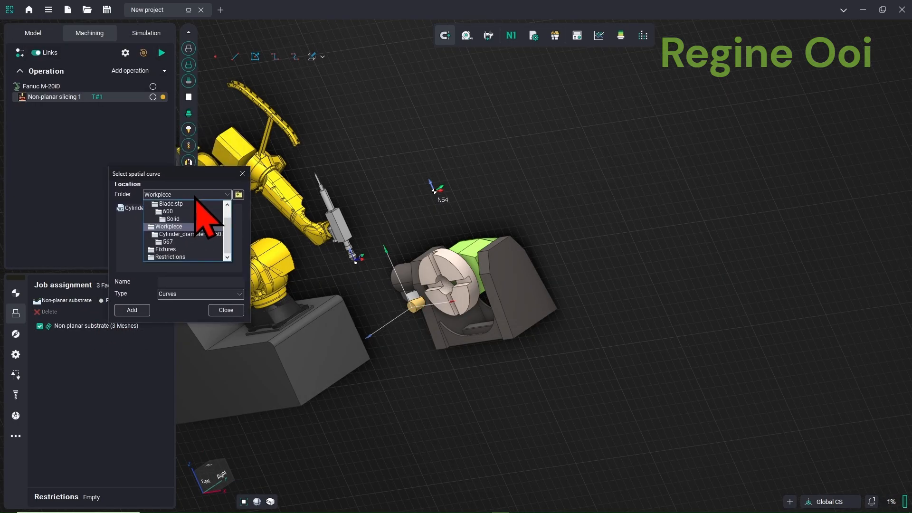
left_click(180, 212)
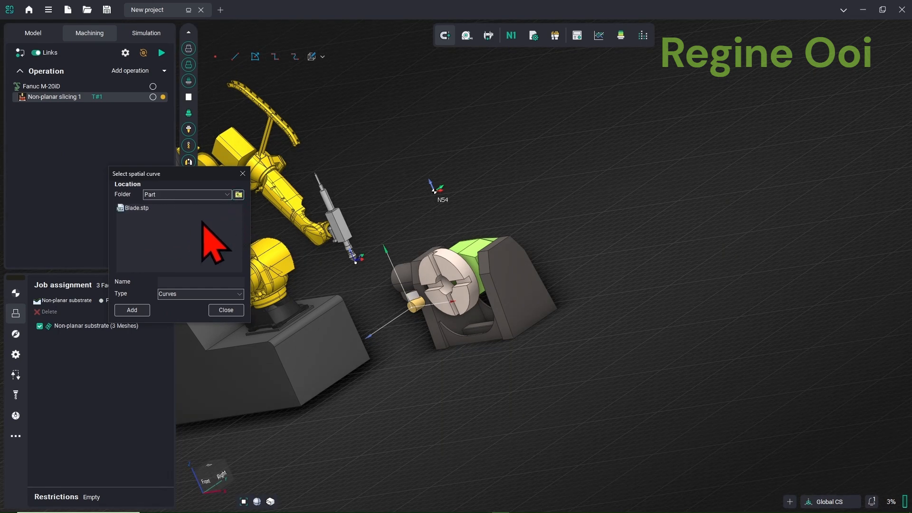
left_click(239, 194)
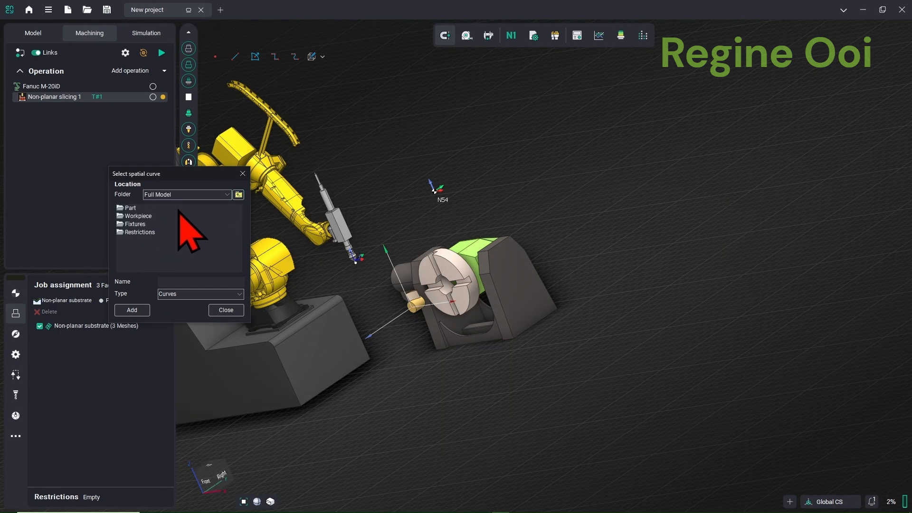
double_click(136, 209)
left_click(144, 208)
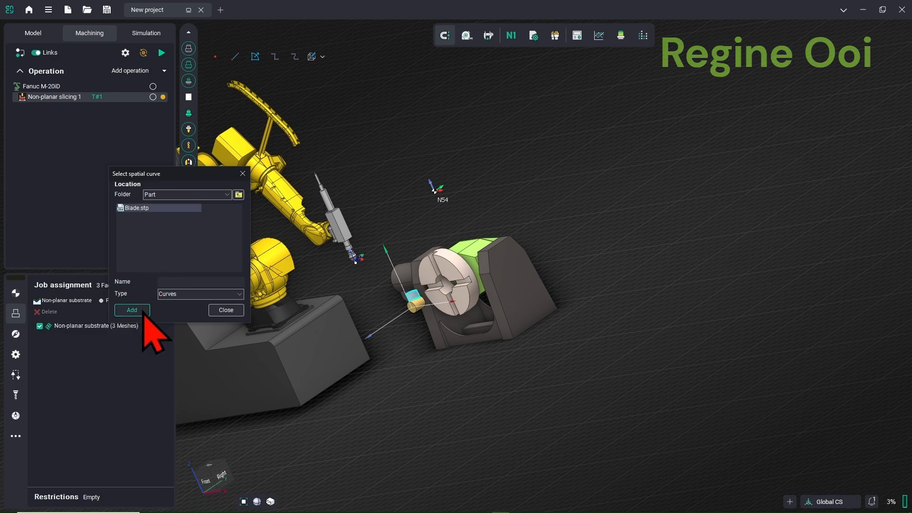
left_click(133, 309)
left_click(223, 310)
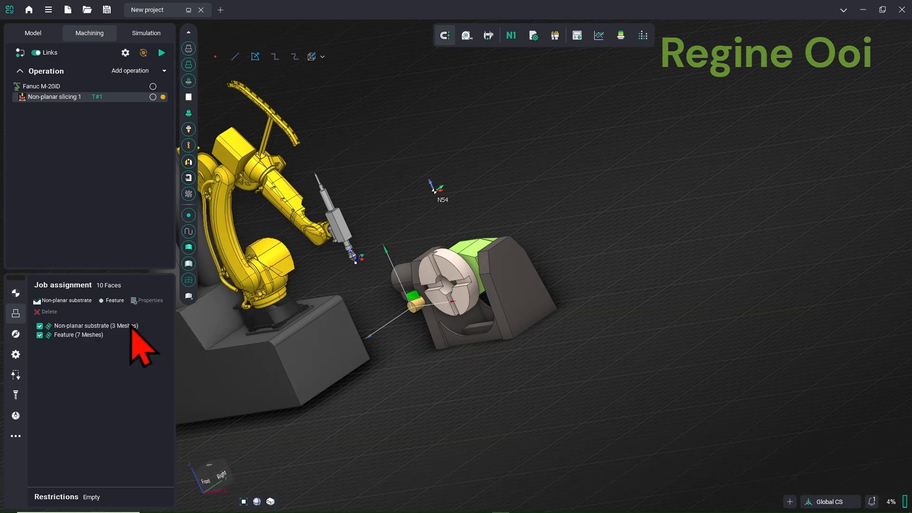
left_click(96, 335)
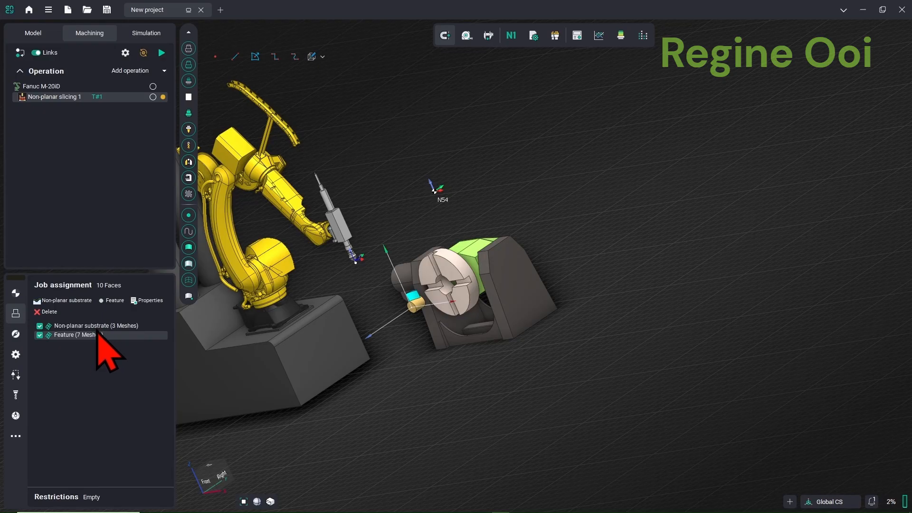
Step: Try the Planar slicing strategy, review its parameter descriptions and return to the Offset strategy
left_click(16, 334)
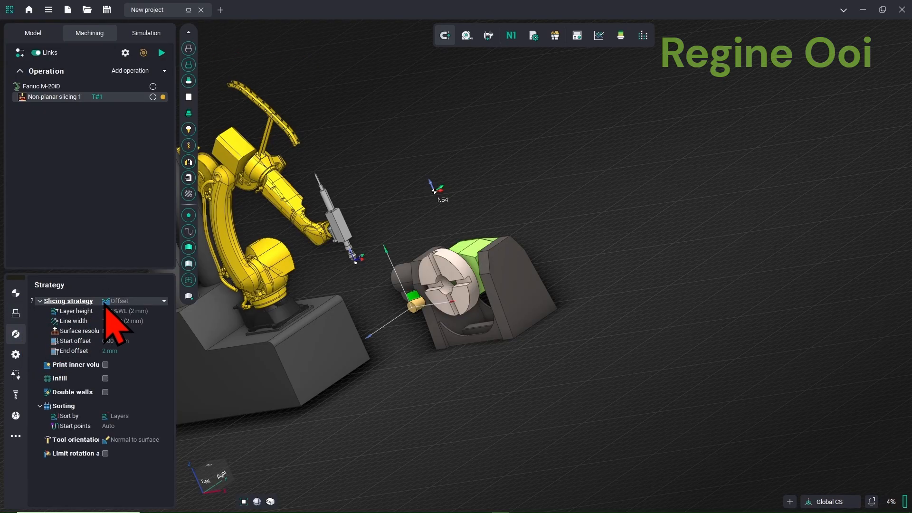
left_click(31, 300)
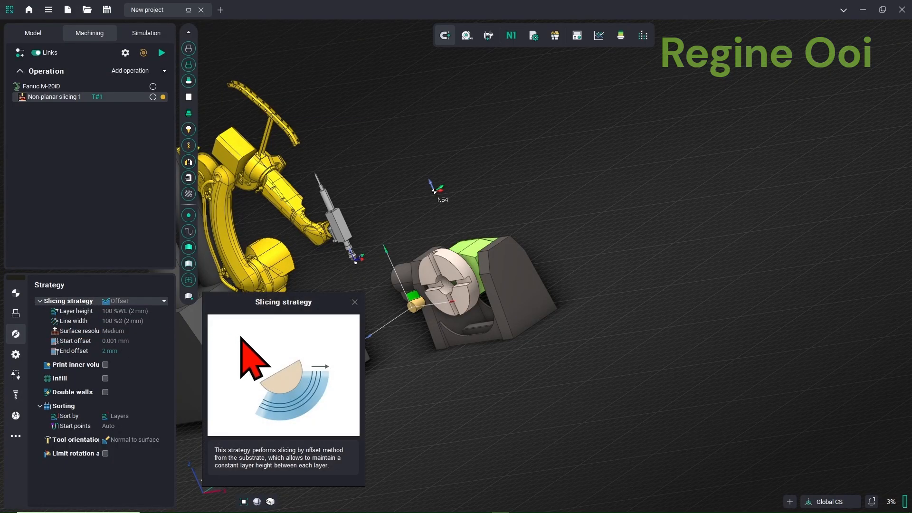
left_click(150, 303)
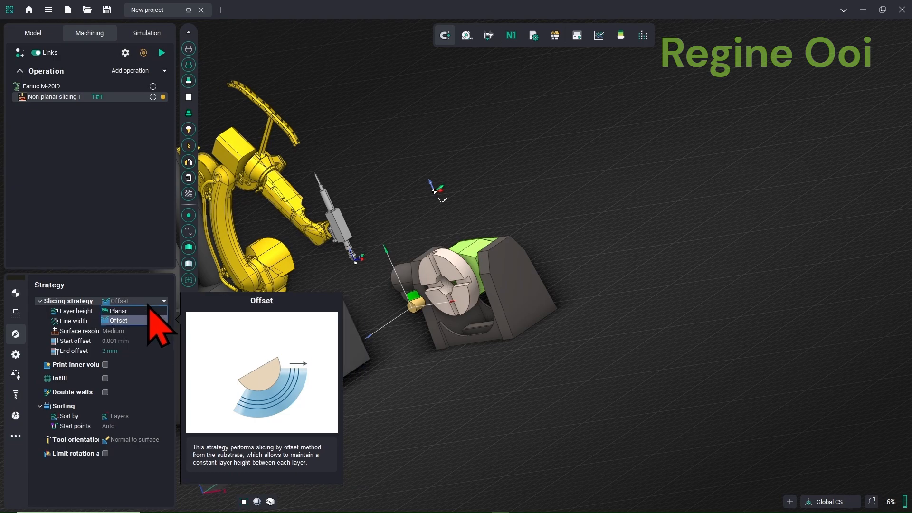
left_click(147, 311)
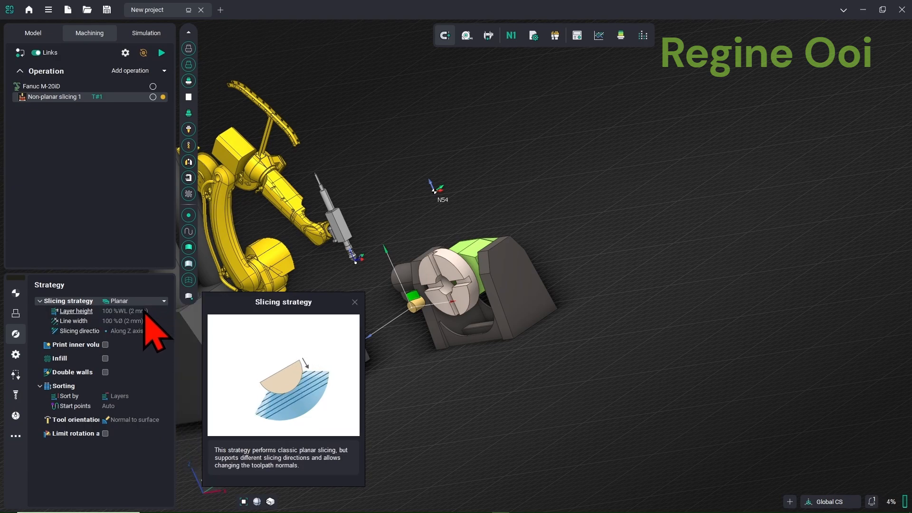
left_click(99, 311)
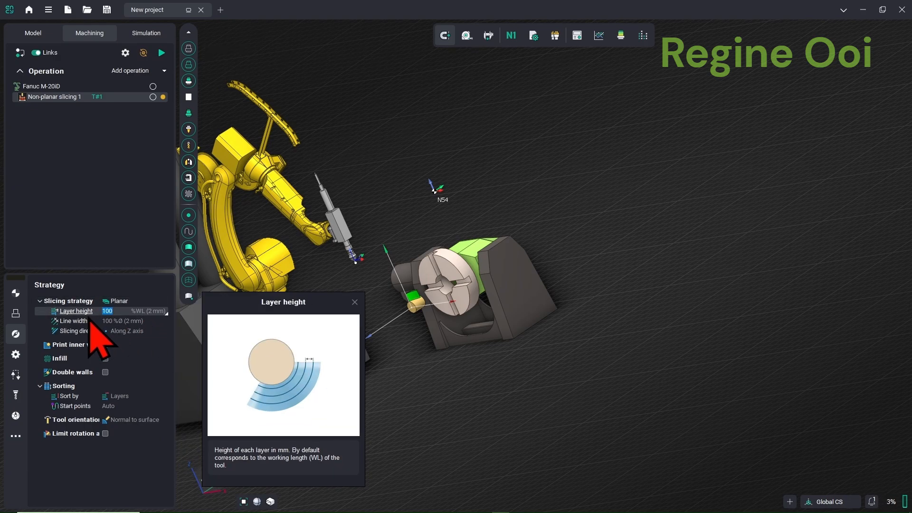
left_click(90, 321)
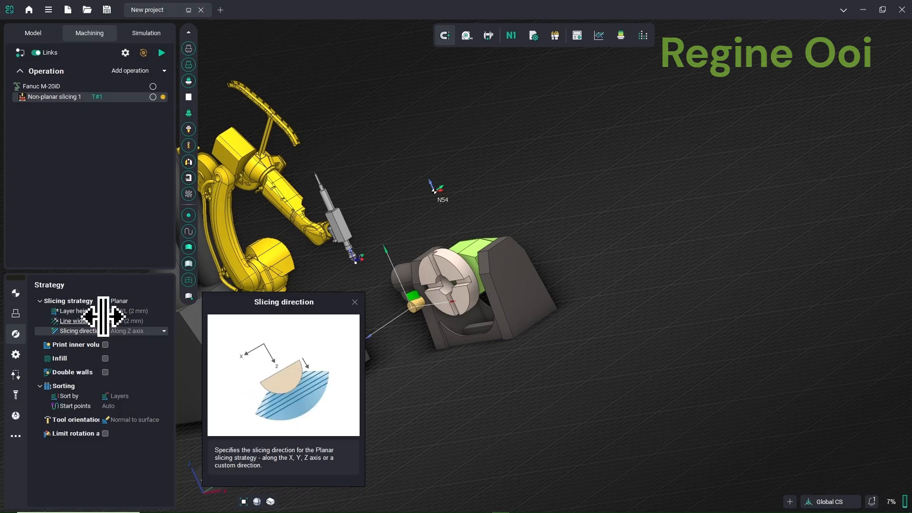
left_click(137, 301)
left_click(119, 321)
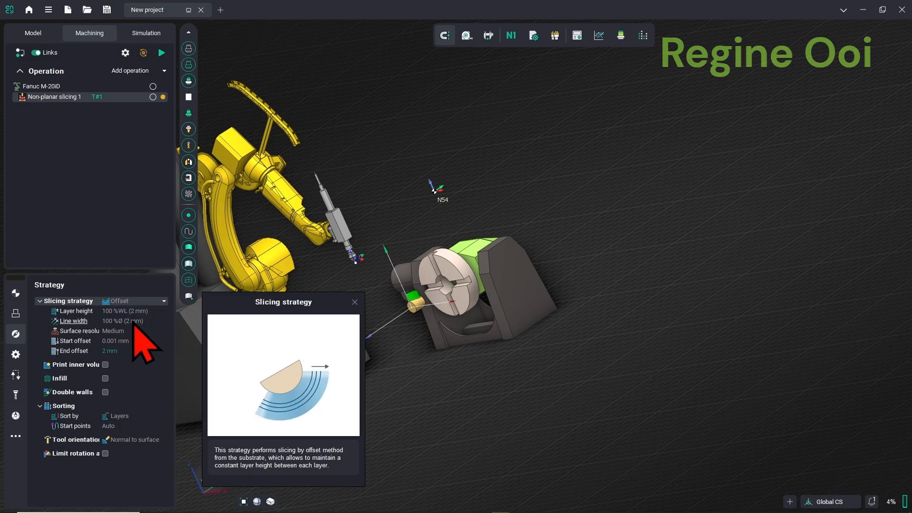
Step: Switch the layer height and line width of the Offset strategy to millimetre units
left_click(151, 312)
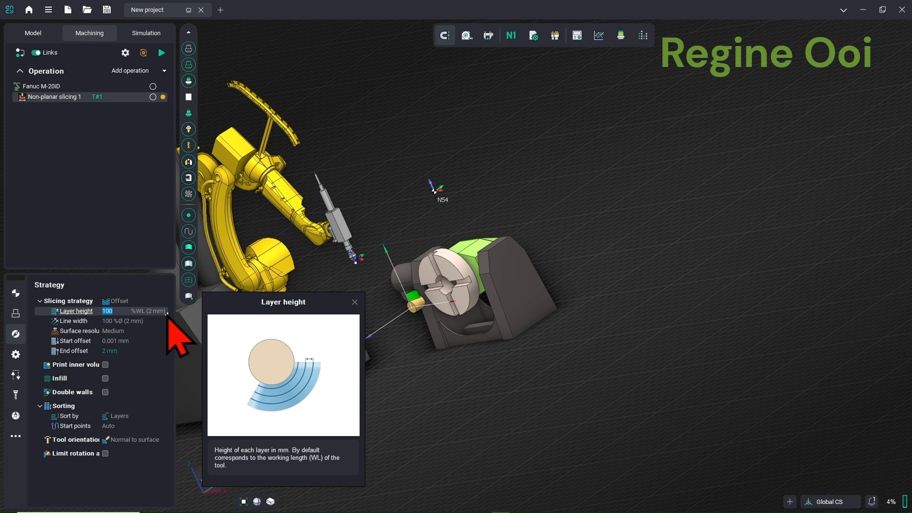
left_click(167, 313)
left_click(159, 322)
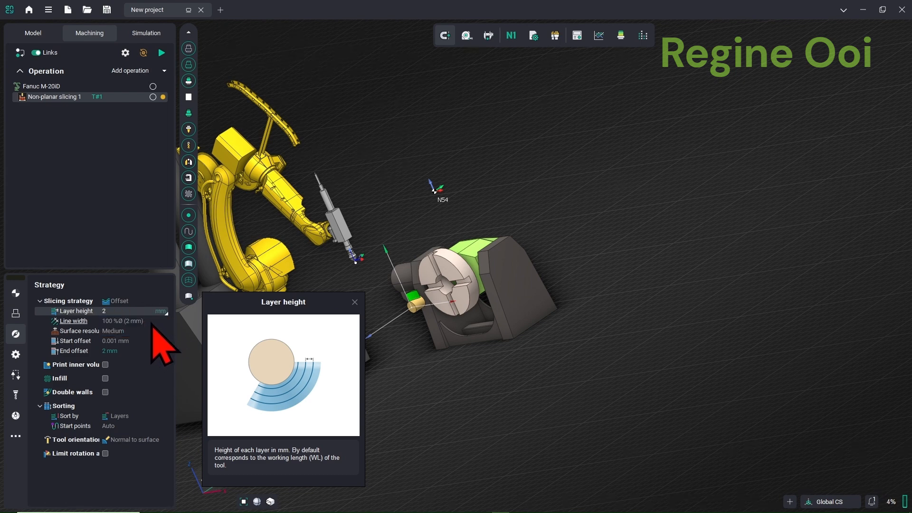
left_click(152, 322)
left_click(166, 323)
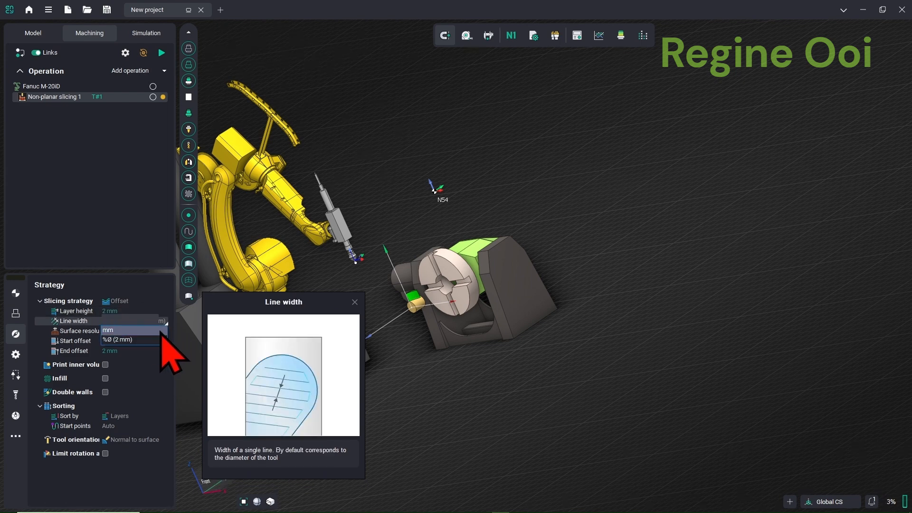
left_click(152, 330)
Step: Set layer height to 0.7 mm, line width to 3 mm and end offset to 60 mm, with Print inner volume enabled
left_click(133, 311)
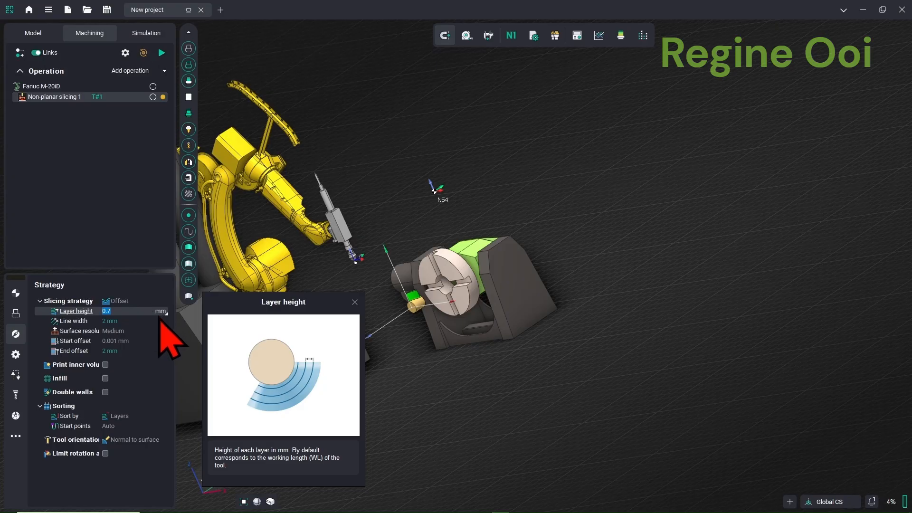
left_click(142, 321)
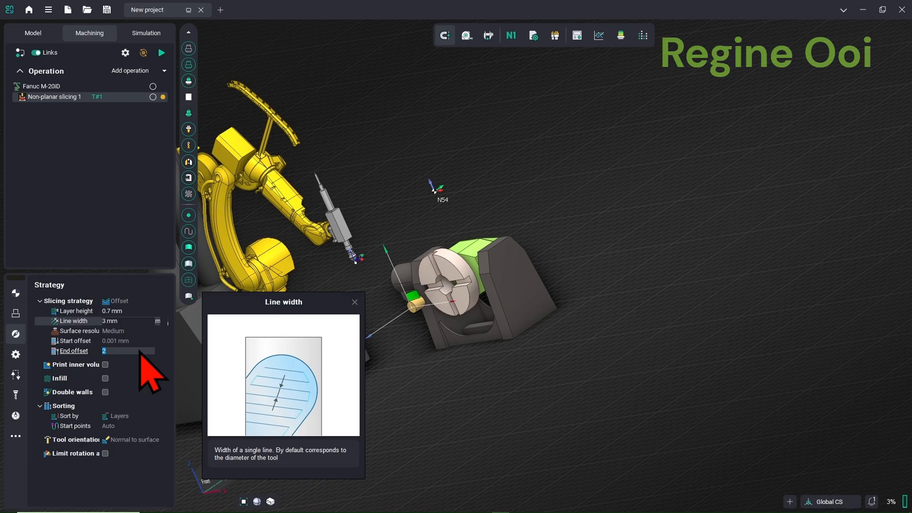
type("60")
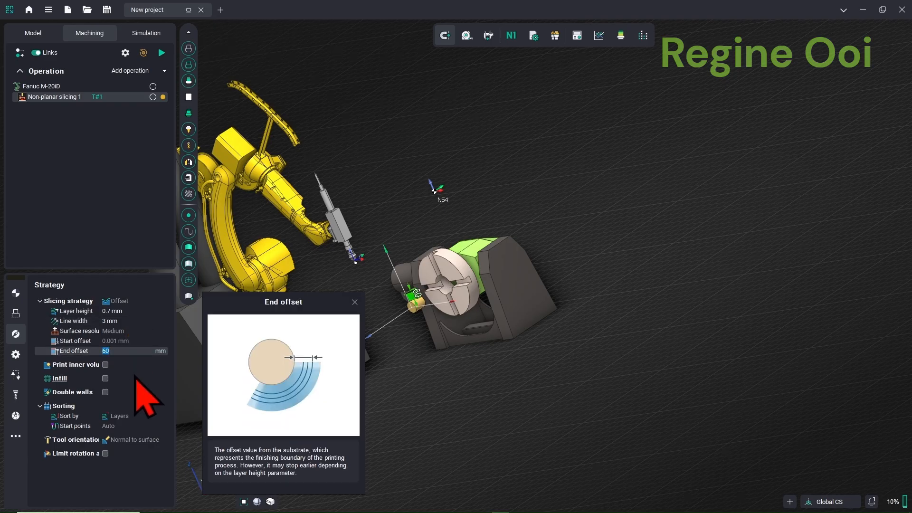
left_click(105, 365)
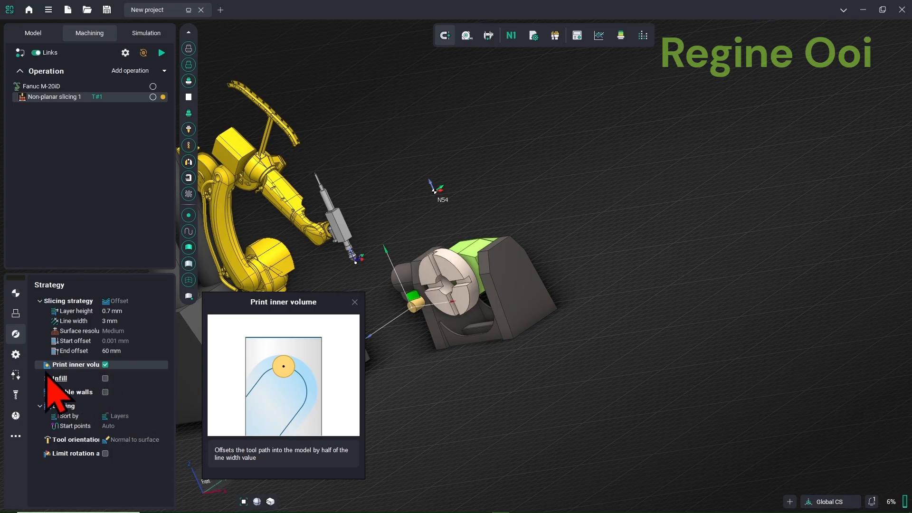
Step: Set the output interpolation to Fixed segment length with a segment length of 3 mm
left_click(16, 354)
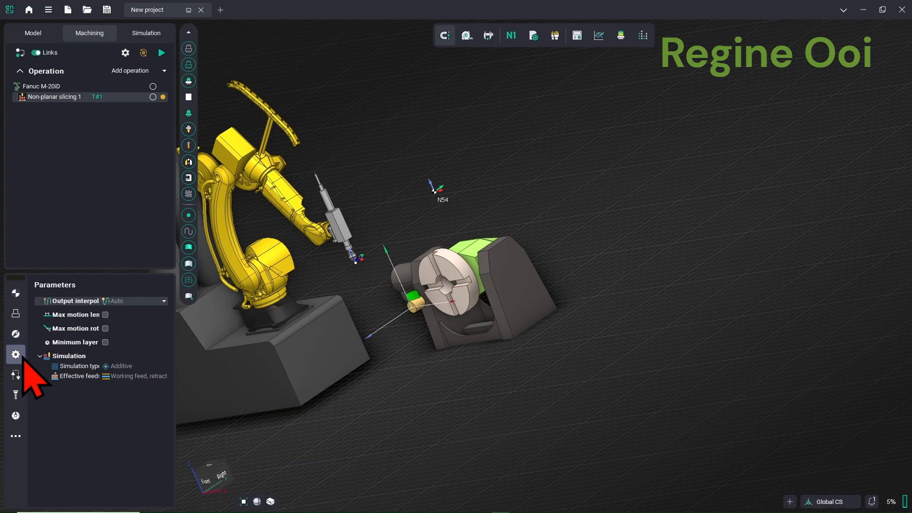
left_click(164, 301)
left_click(138, 339)
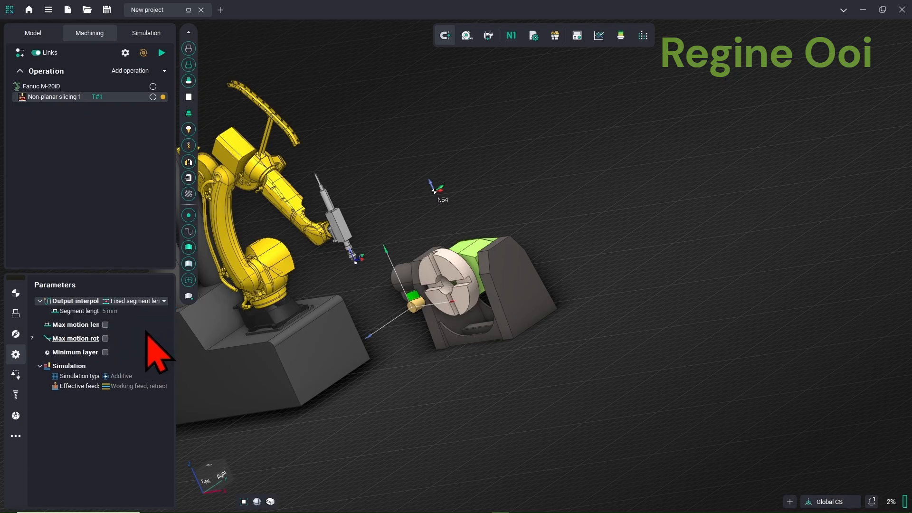
left_click(134, 310)
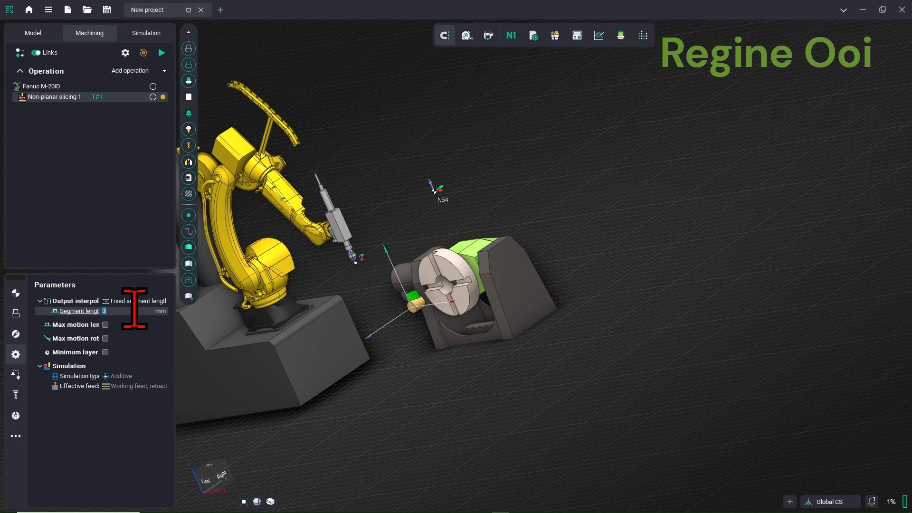
Step: Set the safe level for links to 100 mm from the part and the tool diameter to 3 mm
left_click(16, 375)
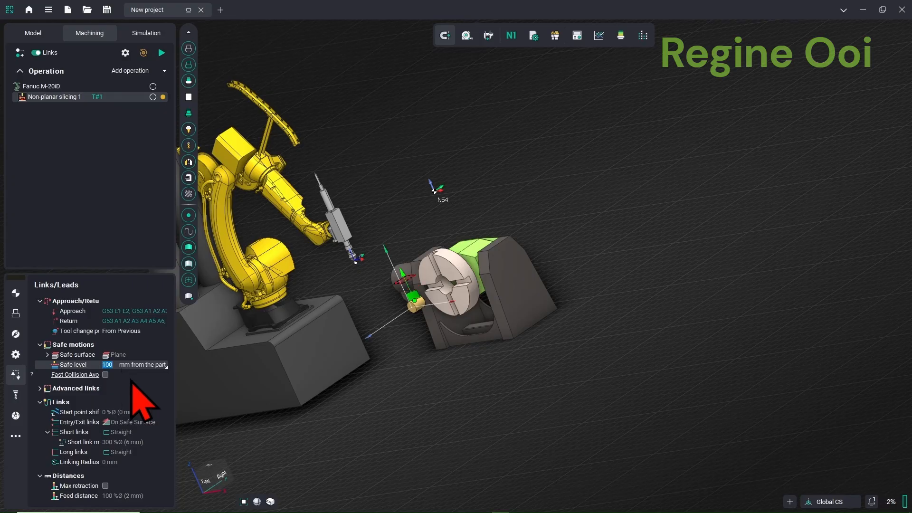
left_click(18, 396)
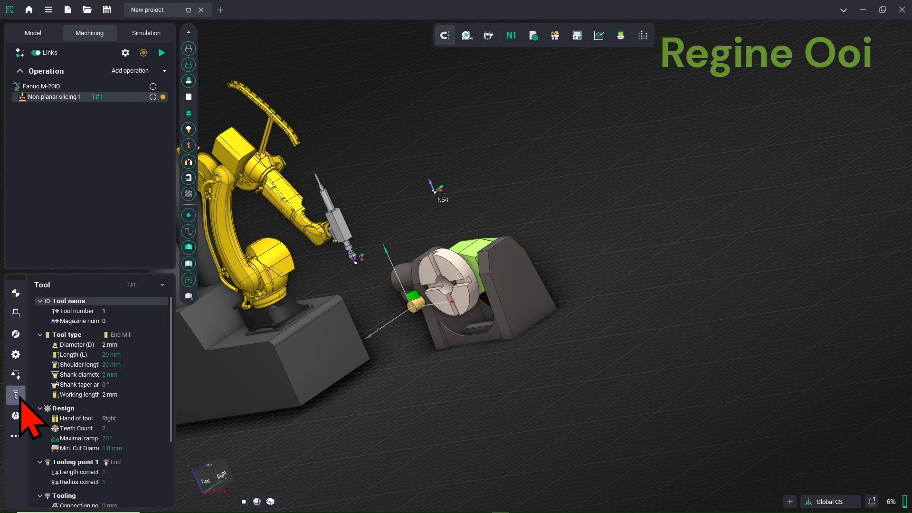
left_click(123, 345)
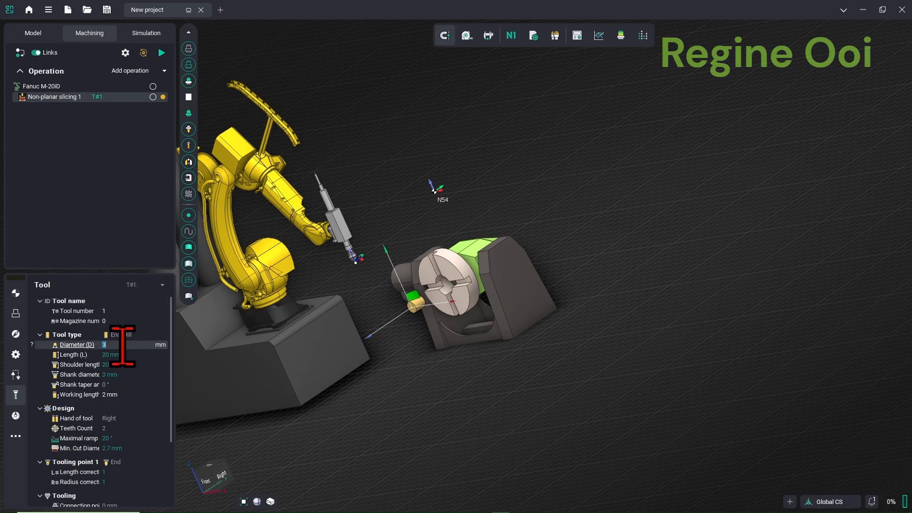
Step: Set the working length of the 3 mm tool to 0.5 mm
left_click(135, 355)
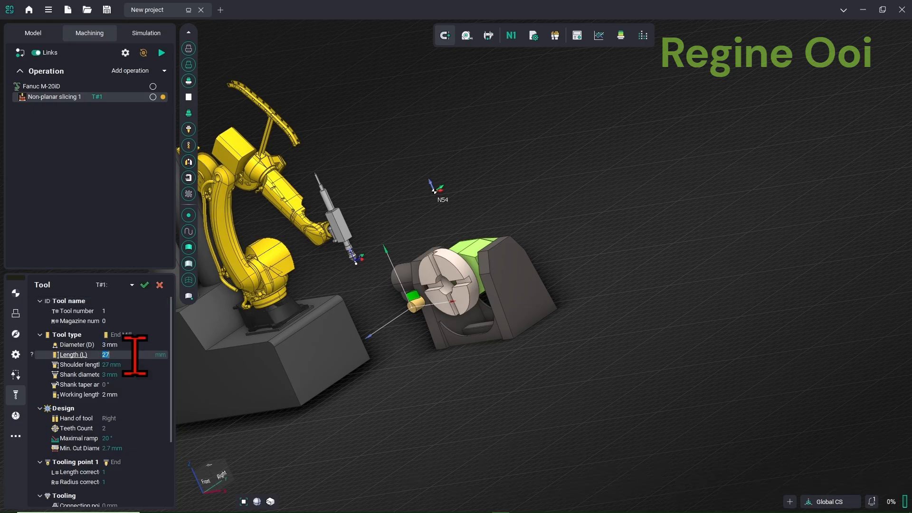
left_click(141, 395)
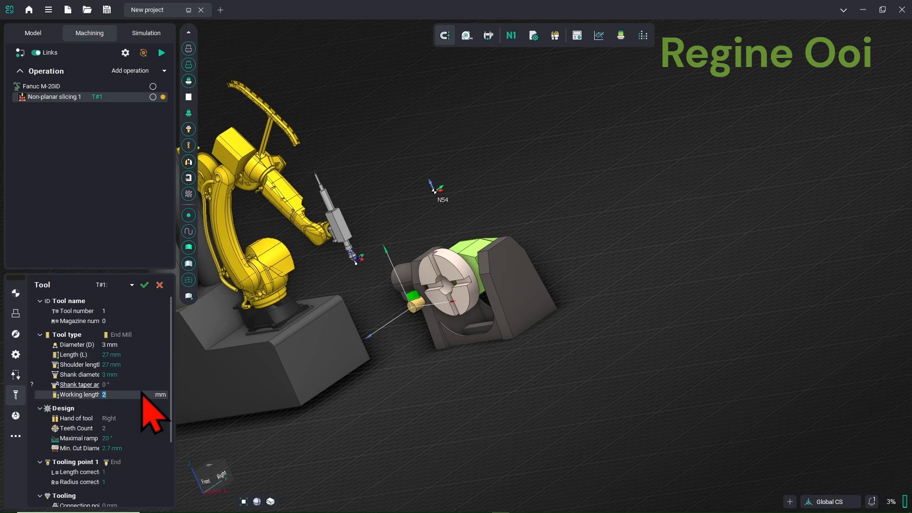
left_click(145, 285)
left_click(118, 311)
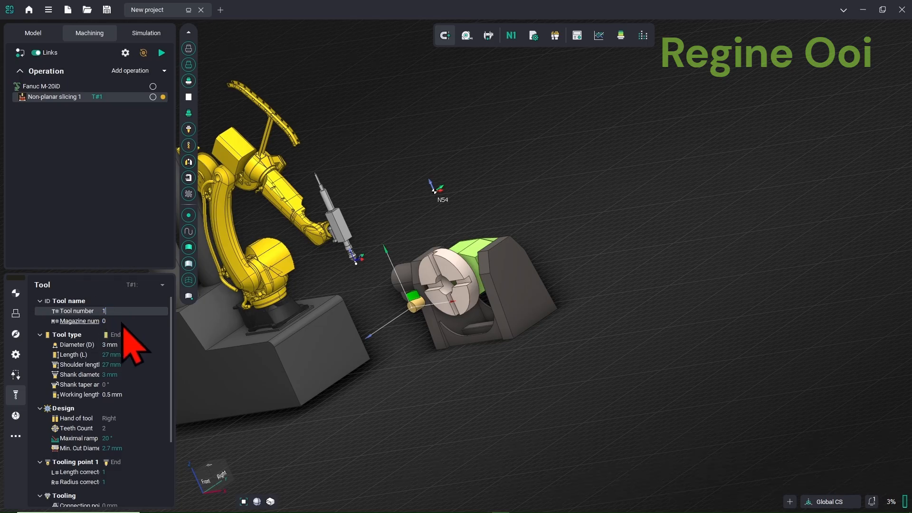
scroll(172, 429, "down", 1)
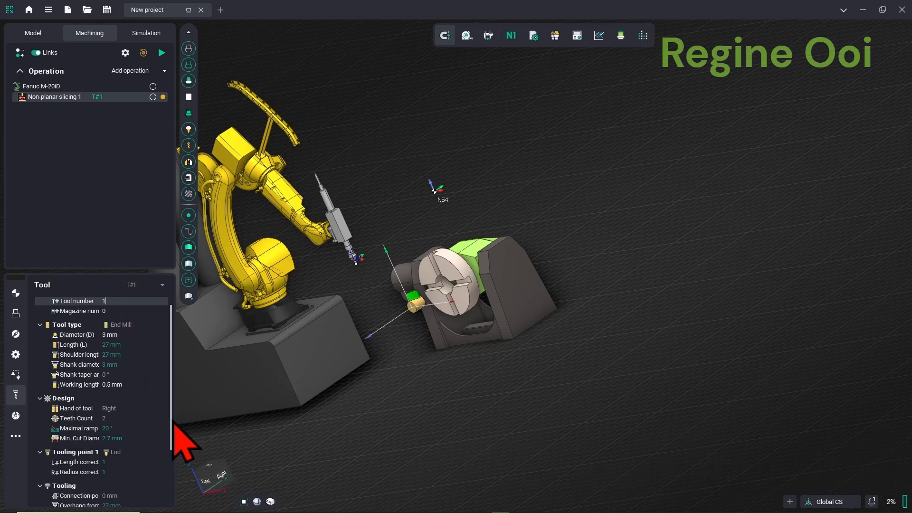
scroll(174, 468, "down", 3)
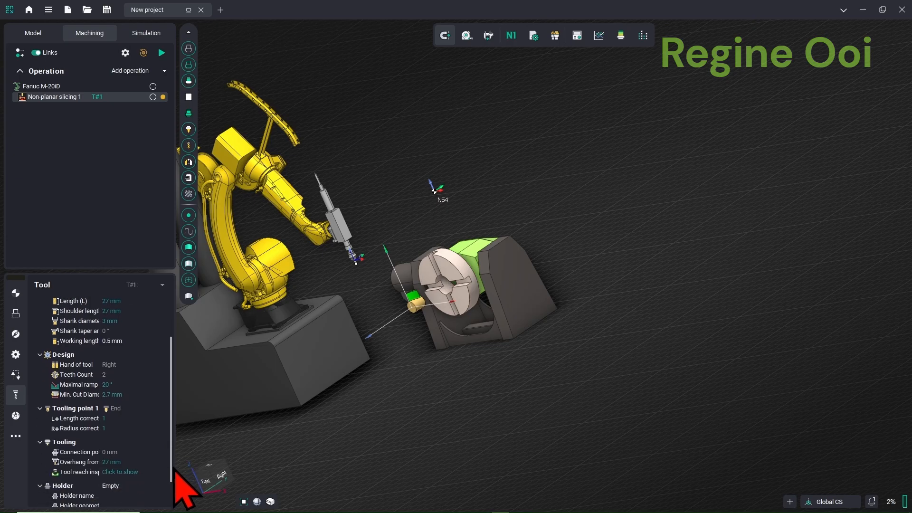
Step: Set the rapid feed to 3000 mm/min, work feed to 900 mm/min, short link feed to 300 % and long link feed to 500 %
left_click(16, 416)
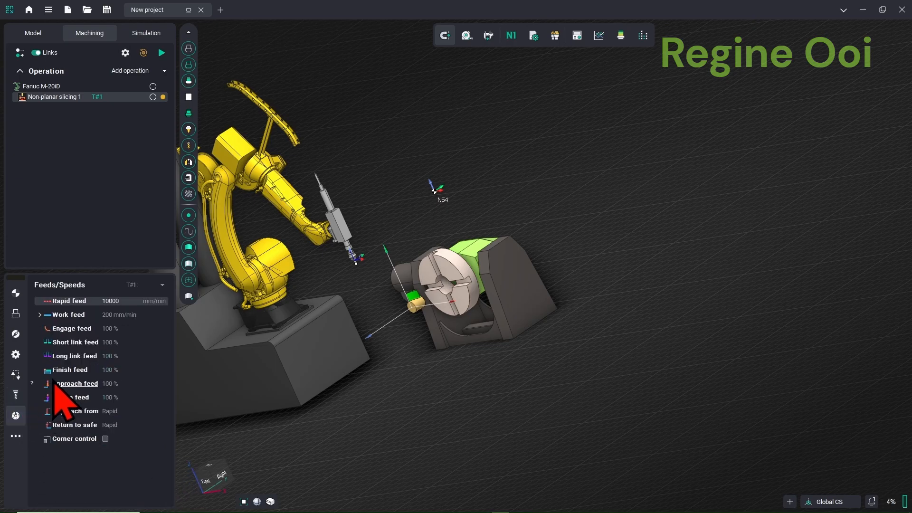
left_click(145, 316)
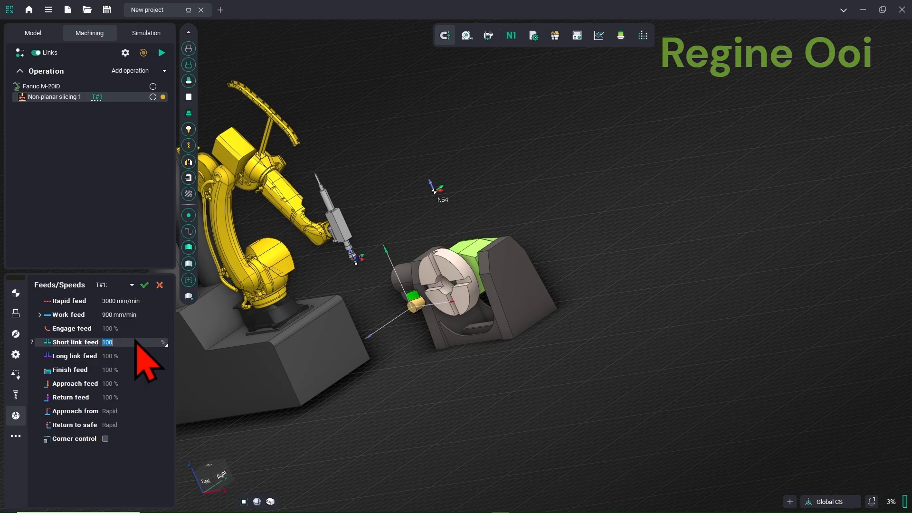
left_click(144, 285)
left_click(132, 343)
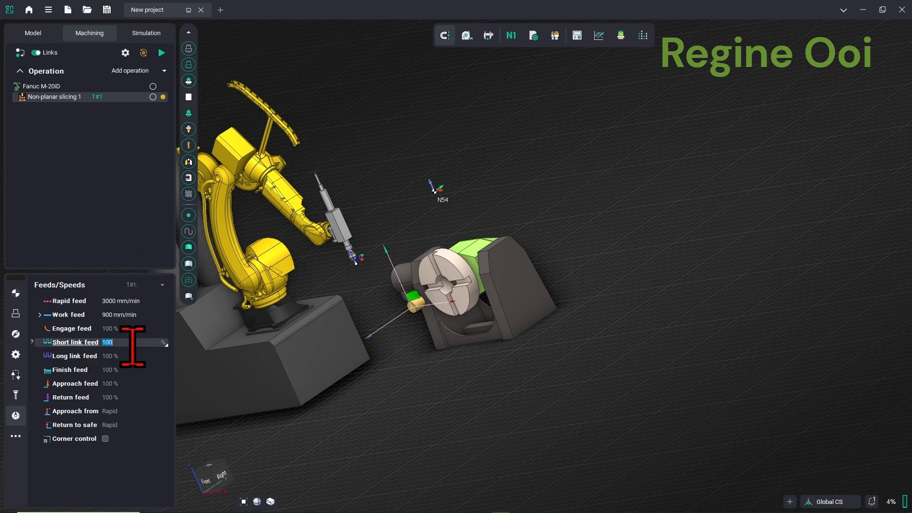
type("300")
left_click(140, 355)
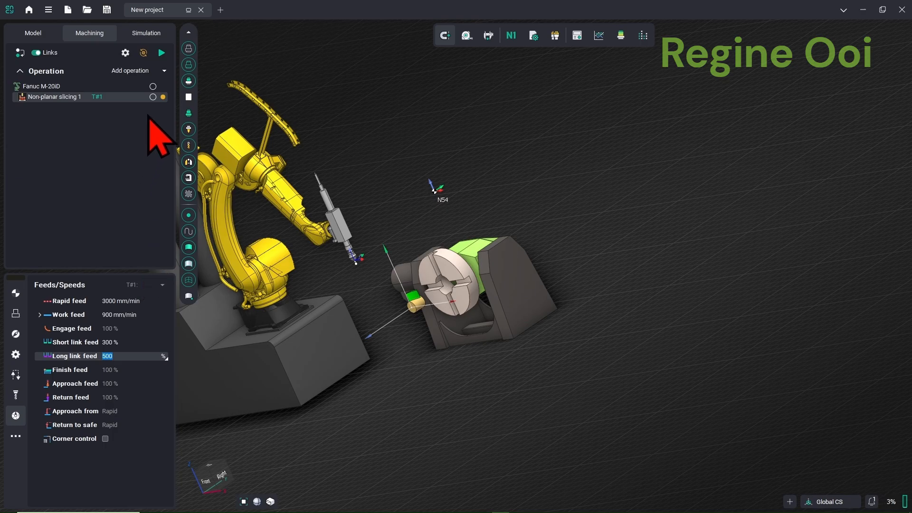
Step: Calculate the toolpath and build the collision map of its axes map in the redundant axes optimizer
left_click(161, 53)
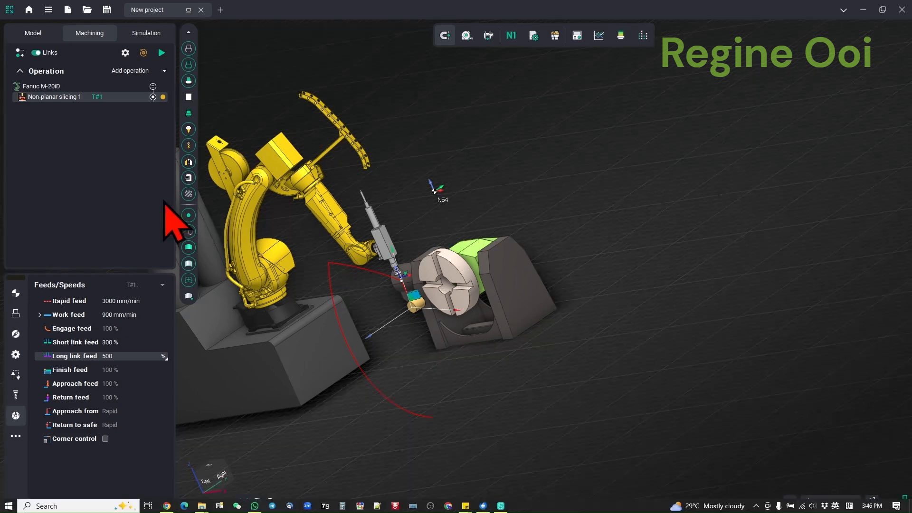
left_click(16, 293)
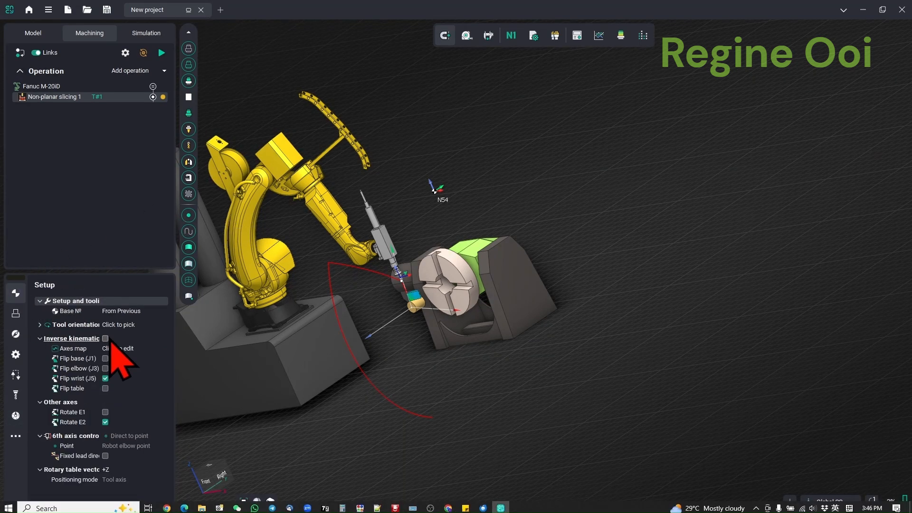
left_click(155, 348)
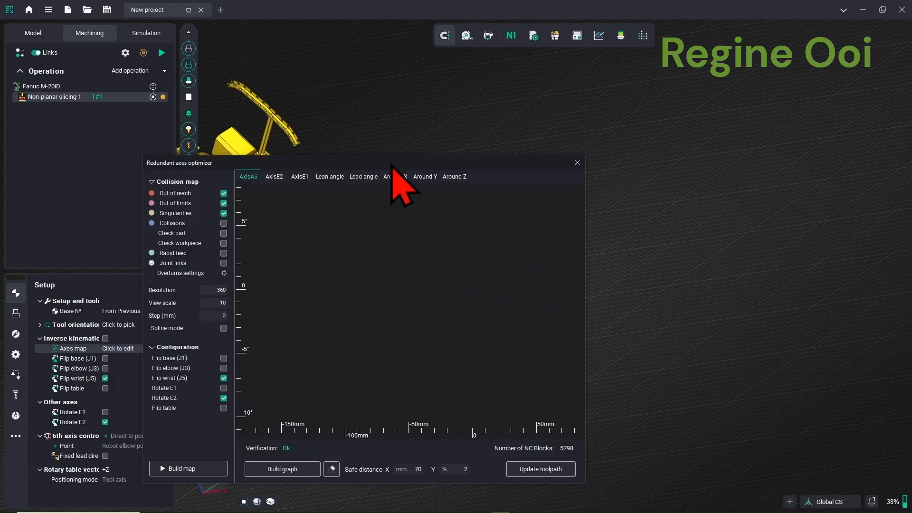
left_click_drag(400, 167, 746, 184)
mouse_move(463, 289)
middle_mouse_down()
mouse_move(440, 325)
mouse_move(470, 301)
mouse_move(448, 295)
middle_mouse_up()
scroll(446, 294, "up", 5)
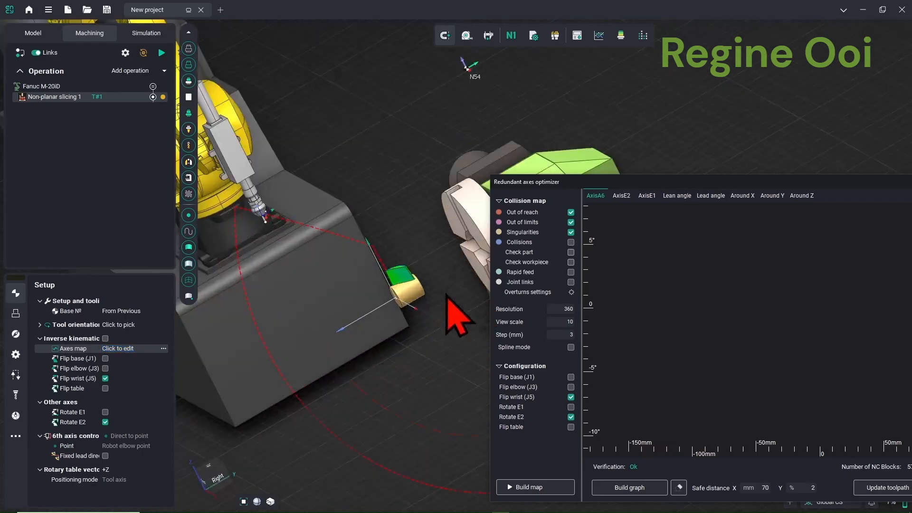
left_click_drag(657, 182, 612, 139)
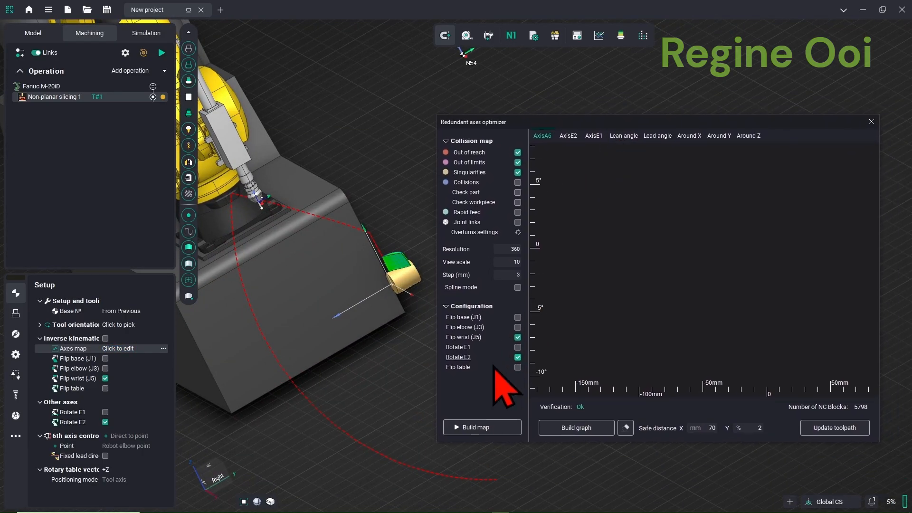
left_click(494, 427)
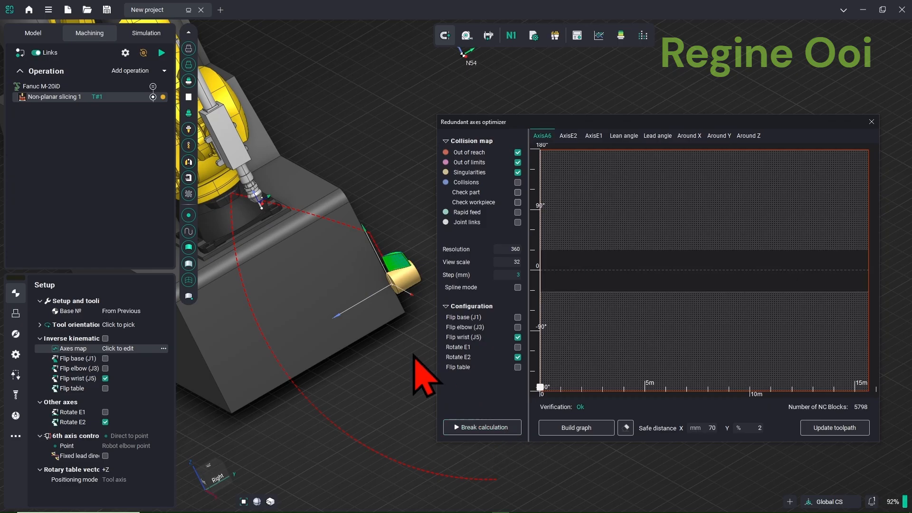
Step: Examine the robot, the part and the approach path from several angles while the collision map is calculated
scroll(390, 329, "up", 3)
middle_click_drag(389, 328, 337, 379)
scroll(339, 379, "down", 3)
right_click_drag(345, 373, 376, 369)
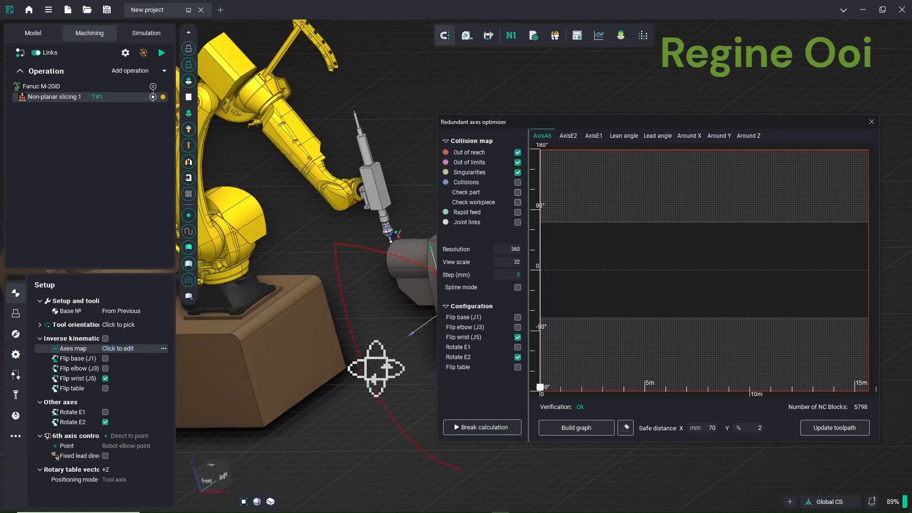
middle_click_drag(390, 372, 327, 360)
right_click_drag(311, 346, 286, 342)
scroll(288, 343, "down", 4)
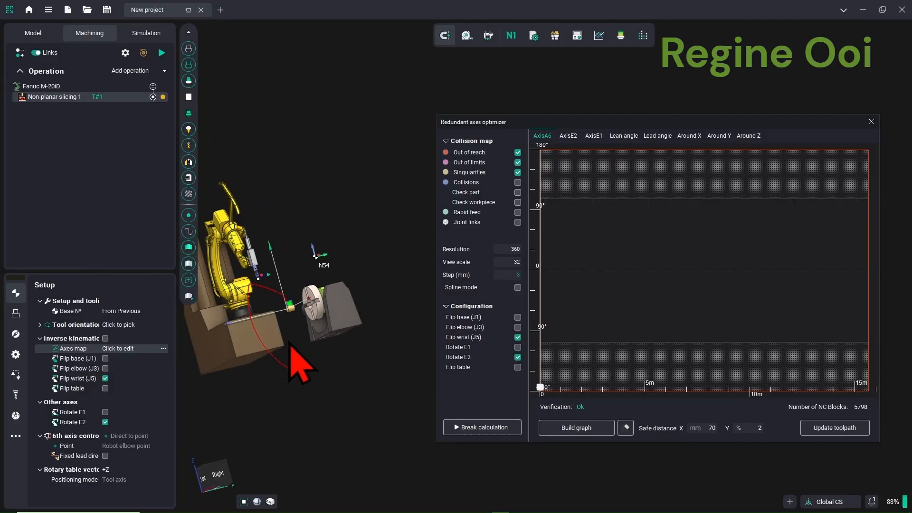
middle_click_drag(266, 369, 299, 365)
mouse_move(275, 355)
right_mouse_down()
mouse_move(312, 353)
mouse_move(322, 365)
right_mouse_up()
scroll(322, 363, "up", 4)
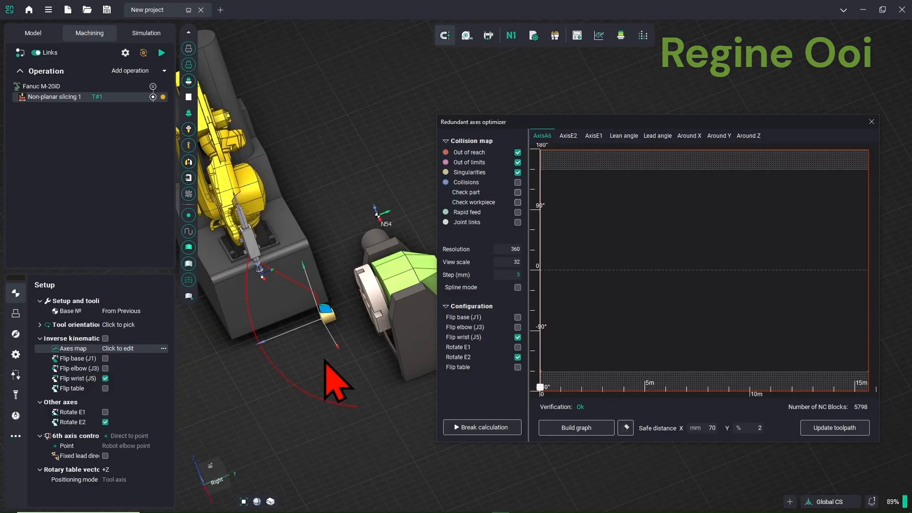
middle_click_drag(324, 354, 366, 374)
right_click_drag(365, 374, 373, 380)
middle_click_drag(372, 381, 367, 395)
Step: Build the A6 axis graph and level its start and end points at about 60° along the whole toolpath
left_click(570, 430)
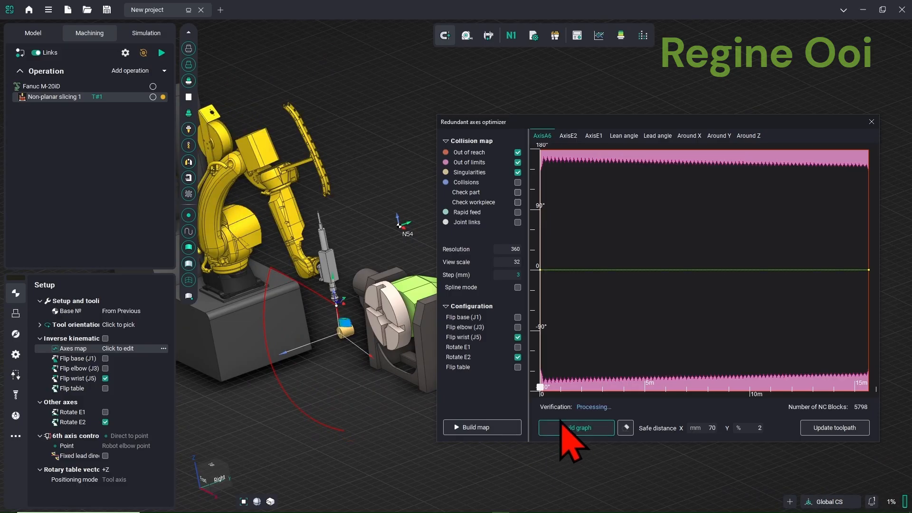
left_click_drag(541, 314, 550, 230)
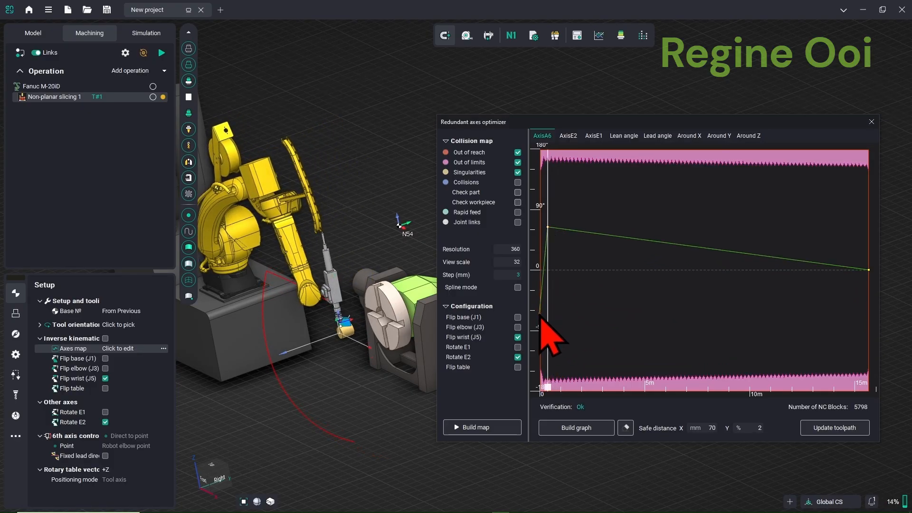
left_click_drag(541, 317, 541, 231)
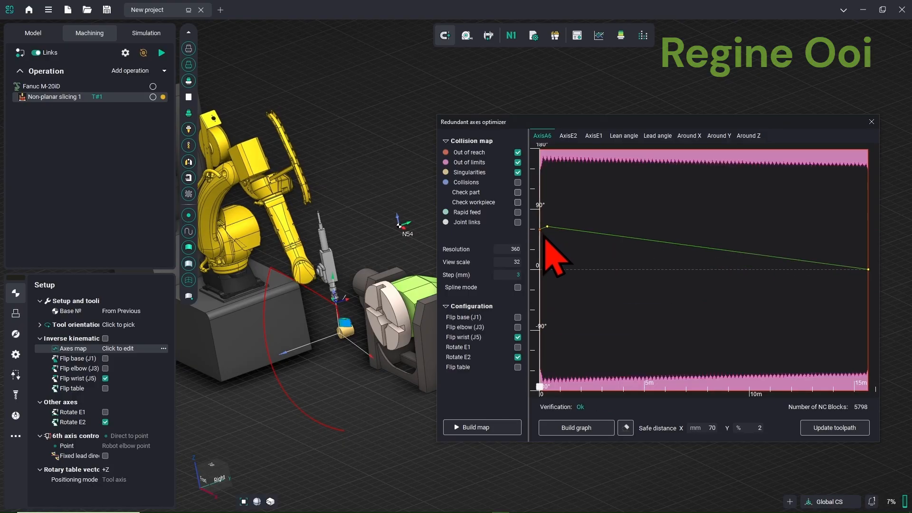
left_click(549, 227)
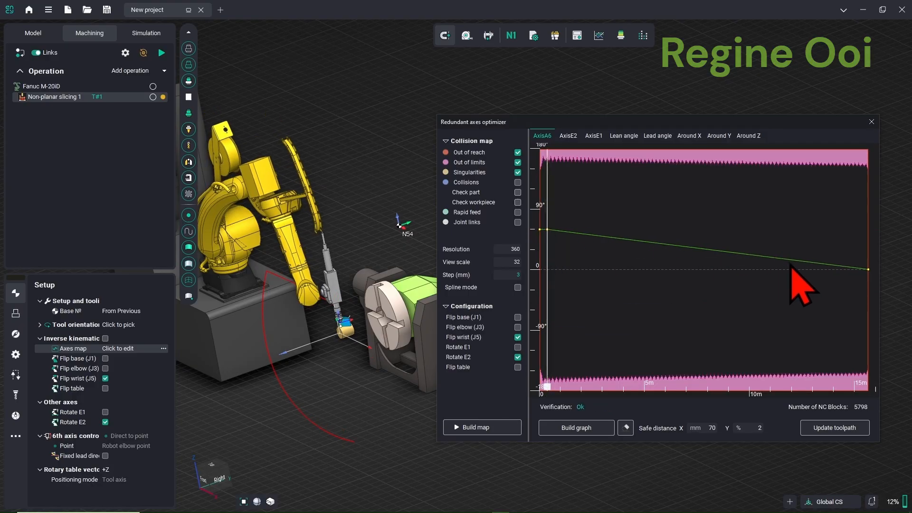
left_click_drag(872, 273, 871, 231)
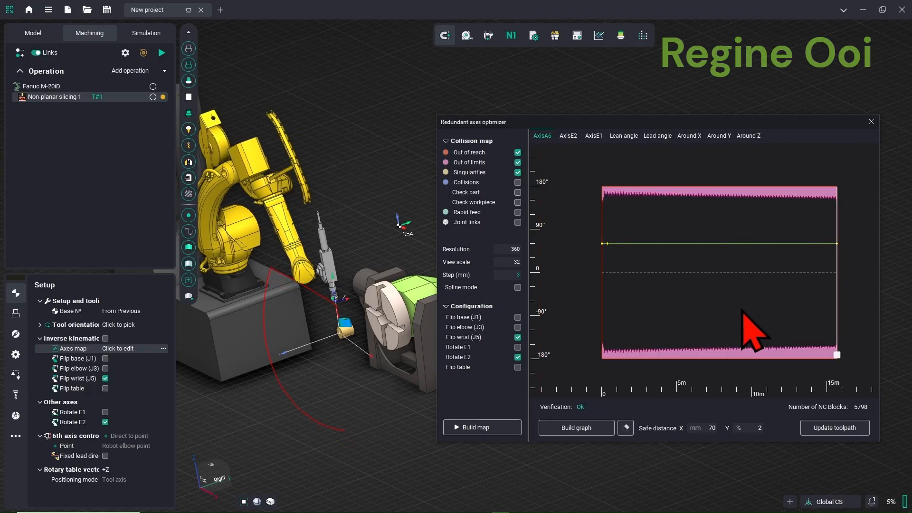
Step: Update the toolpath with the edited A6 graph and close the redundant axes optimizer
left_click(817, 423)
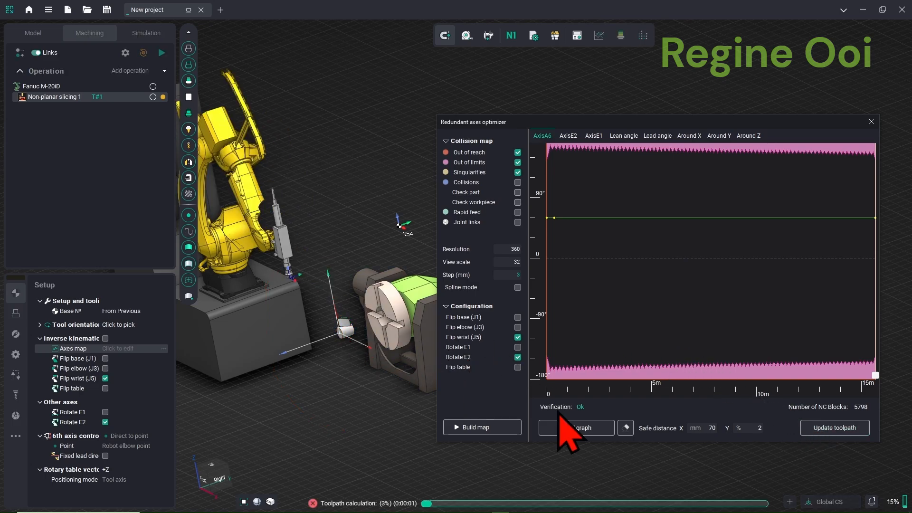
left_click(871, 122)
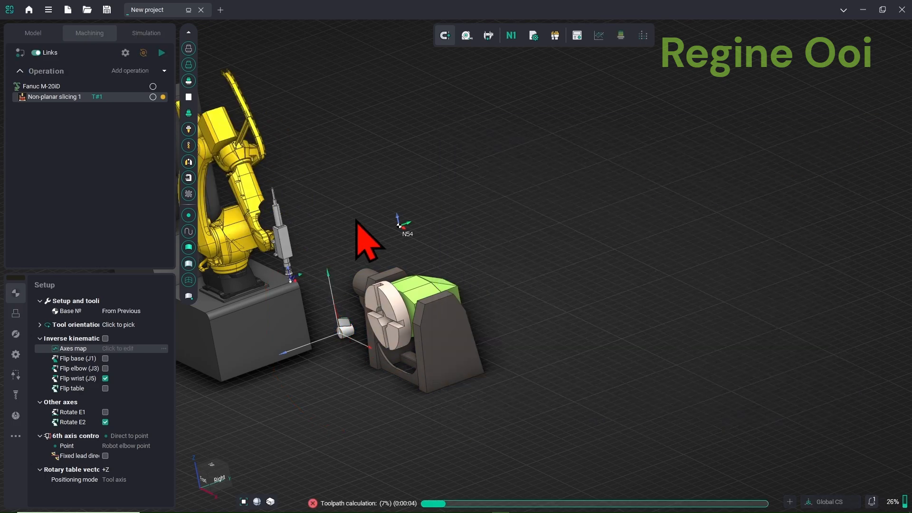
left_click_drag(336, 240, 384, 232)
scroll(437, 248, "up", 3)
scroll(437, 315, "up", 3)
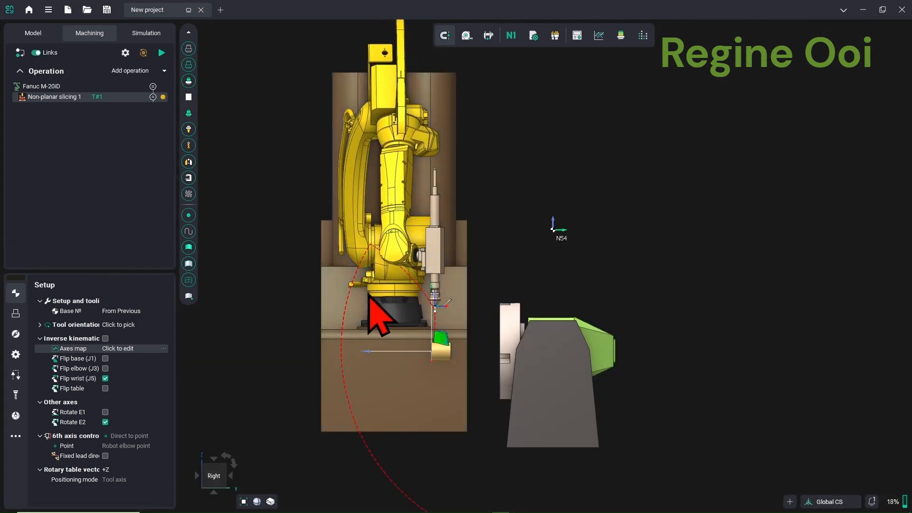
Step: Start the machining simulation of the non-planar slicing operation, with the robot and rotary table in view
left_click(151, 33)
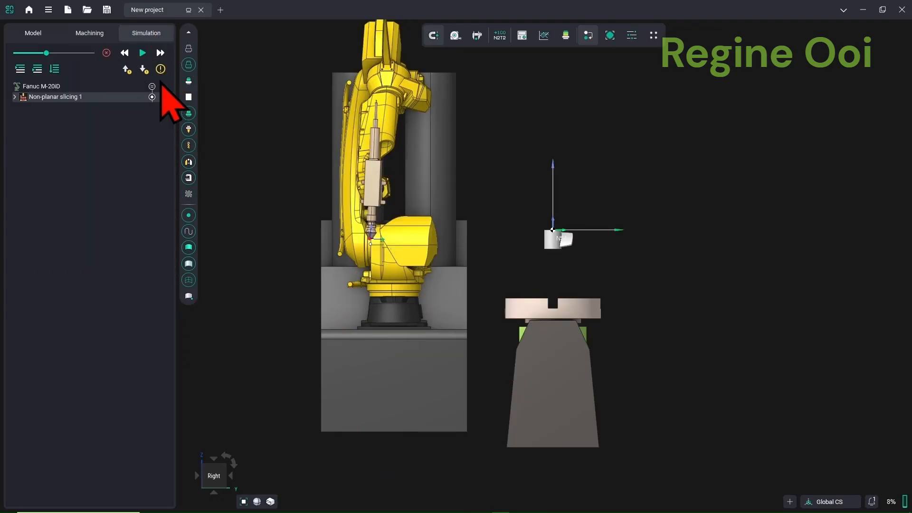
left_click(142, 53)
middle_click_drag(319, 261, 329, 297)
scroll(368, 326, "down", 5)
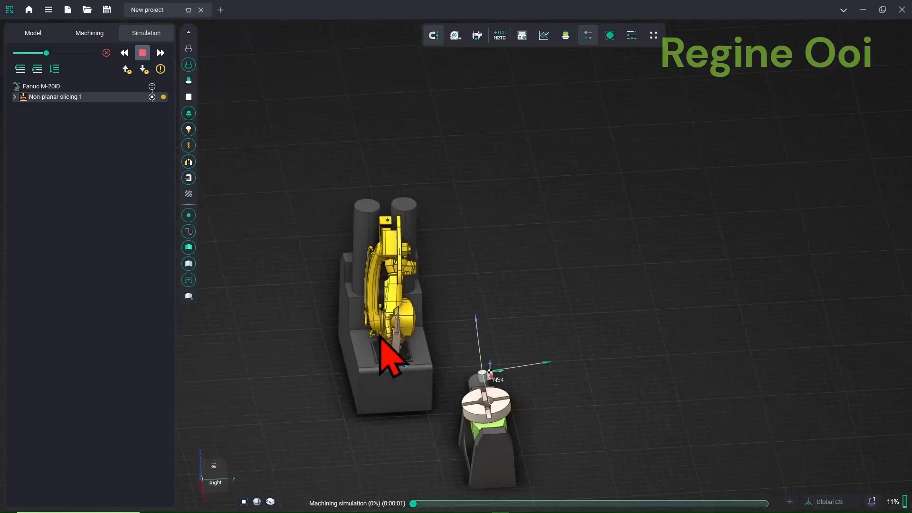
middle_click_drag(383, 336, 395, 292)
scroll(425, 309, "up", 5)
middle_click_drag(477, 346, 359, 278)
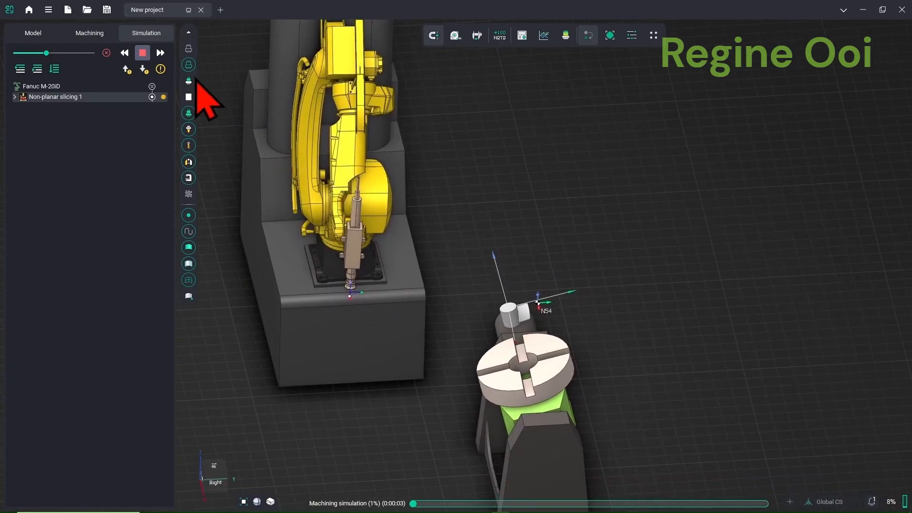
Step: Speed up the simulation and run it until the blade is fully deposited on the cylinder
left_click(71, 53)
middle_click_drag(371, 310, 357, 295)
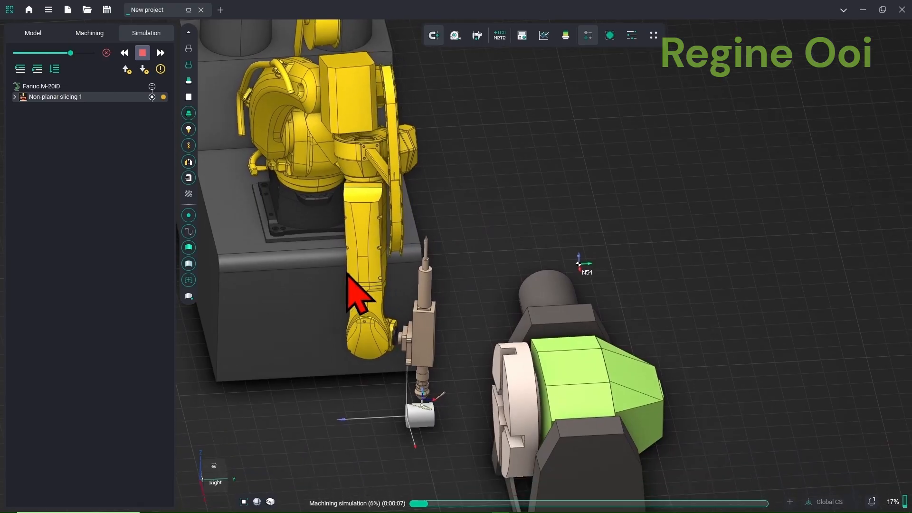
scroll(489, 452, "up", 3)
scroll(417, 402, "up", 3)
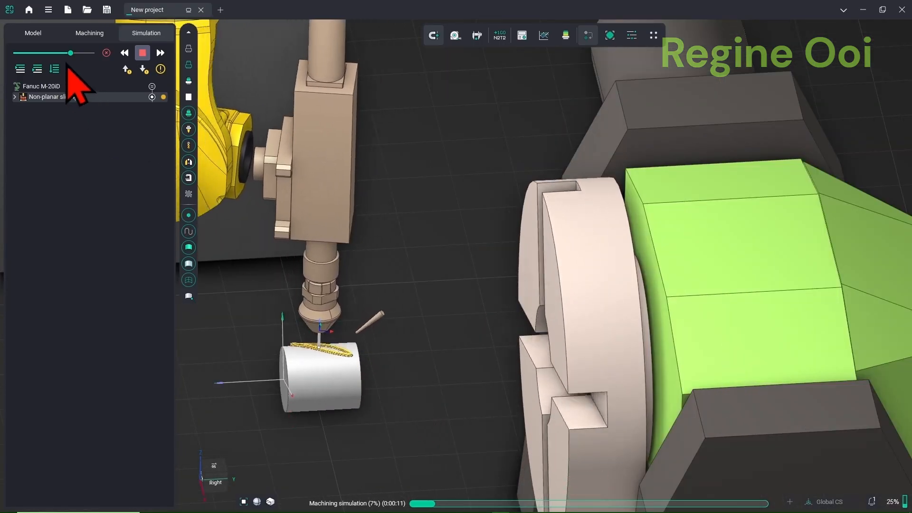
left_click(59, 68)
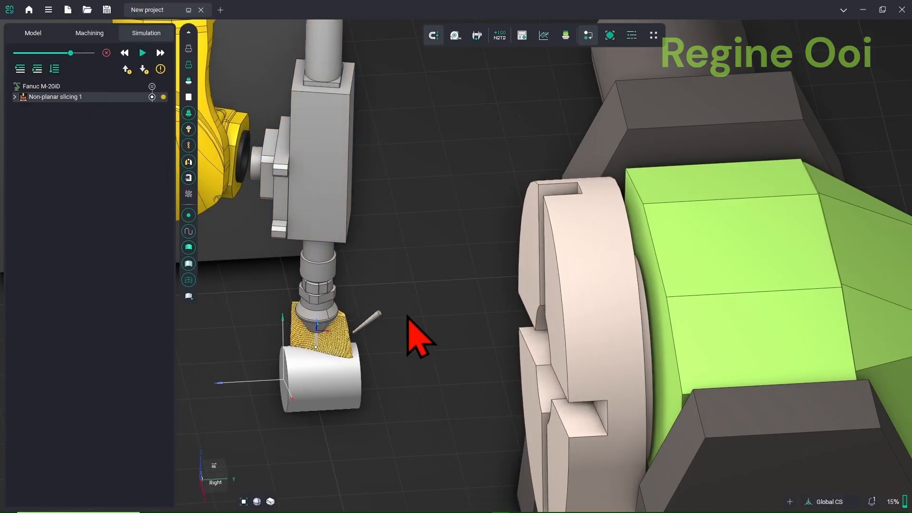
Step: Examine the deposited blade and the robot's pose around it, and return to the machining setup of the operation
middle_click_drag(418, 343, 472, 348)
scroll(462, 348, "down", 2)
right_click_drag(460, 349, 464, 347)
scroll(466, 347, "down", 3)
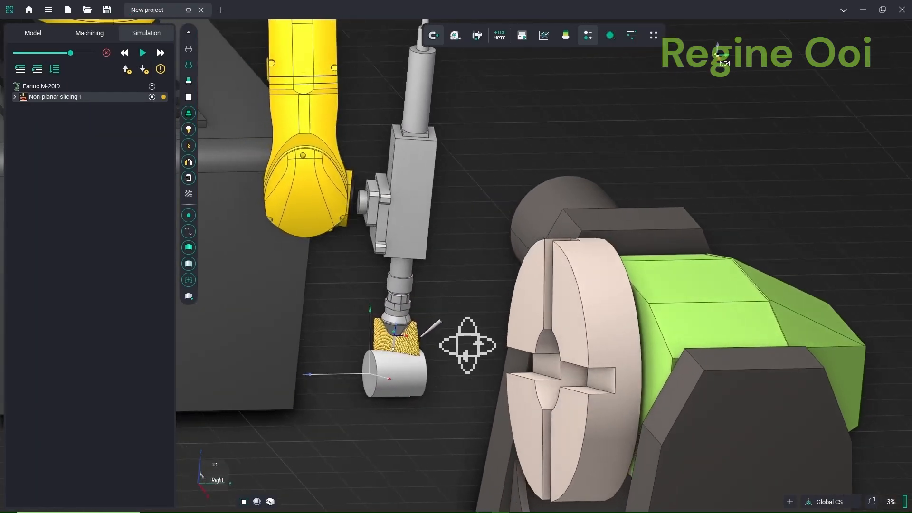
scroll(444, 324, "down", 2)
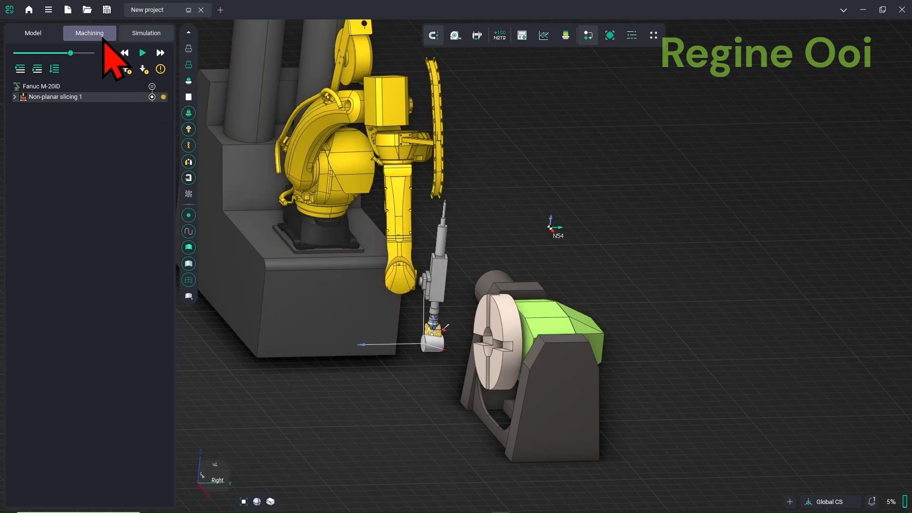
left_click(101, 37)
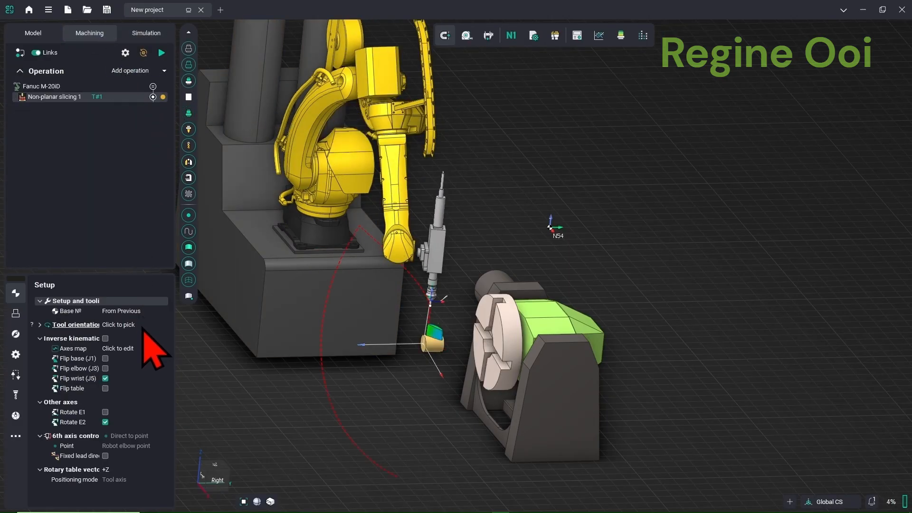
Step: Open the axes map of the non-planar slicing operation and rebuild the A6 axis graph
left_click(162, 352)
left_click(164, 349)
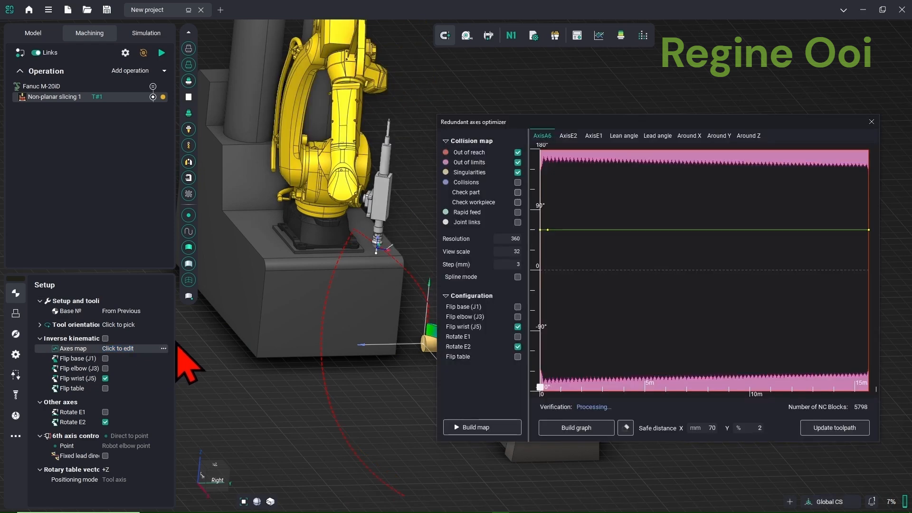
left_click(556, 427)
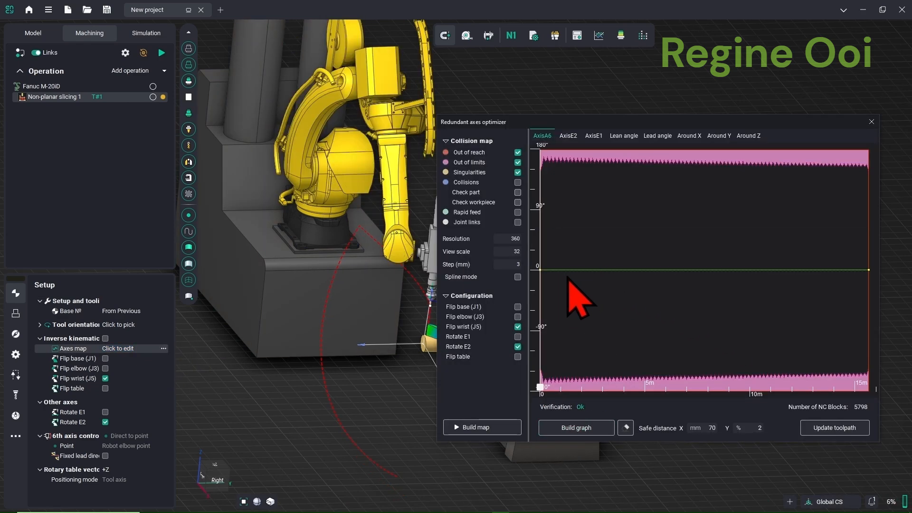
Step: Check the robot's pose a short way along the A6 graph, update the toolpath and close the redundant axes optimizer
left_click_drag(546, 306, 569, 293)
left_click_drag(615, 123, 680, 129)
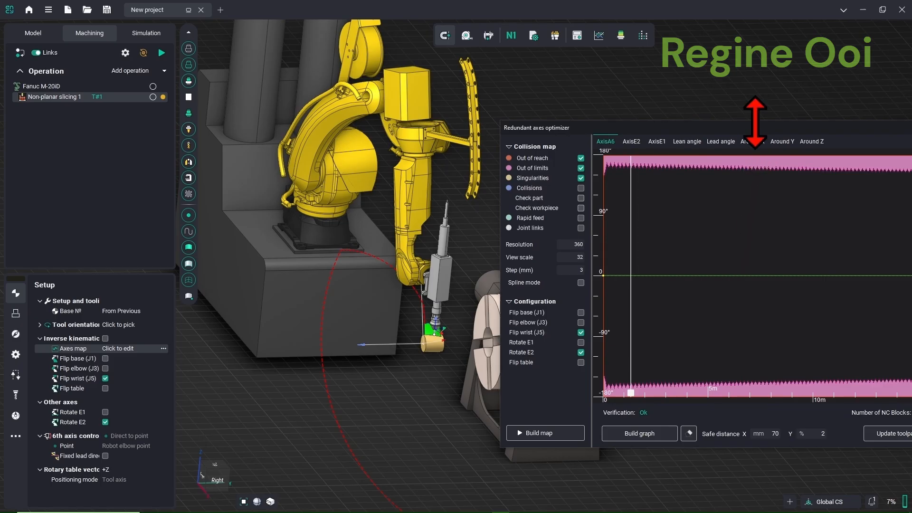
left_click_drag(755, 125, 630, 149)
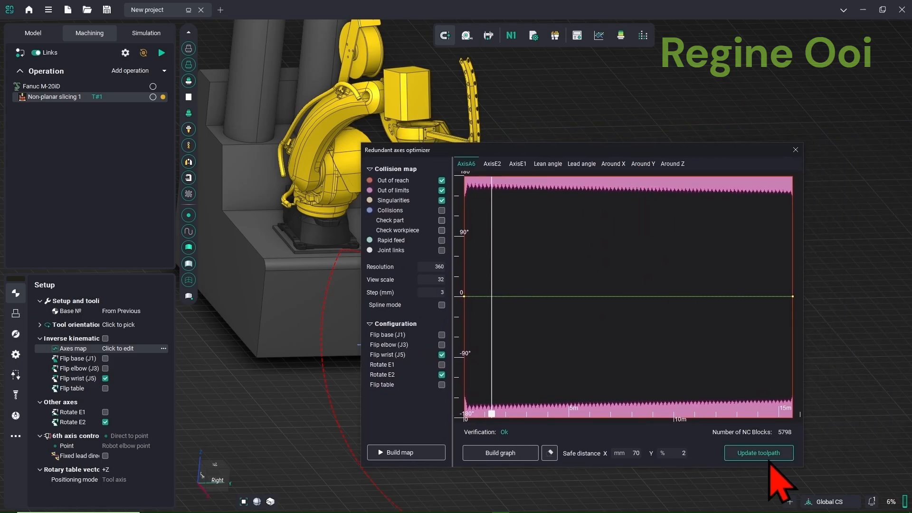
left_click(757, 454)
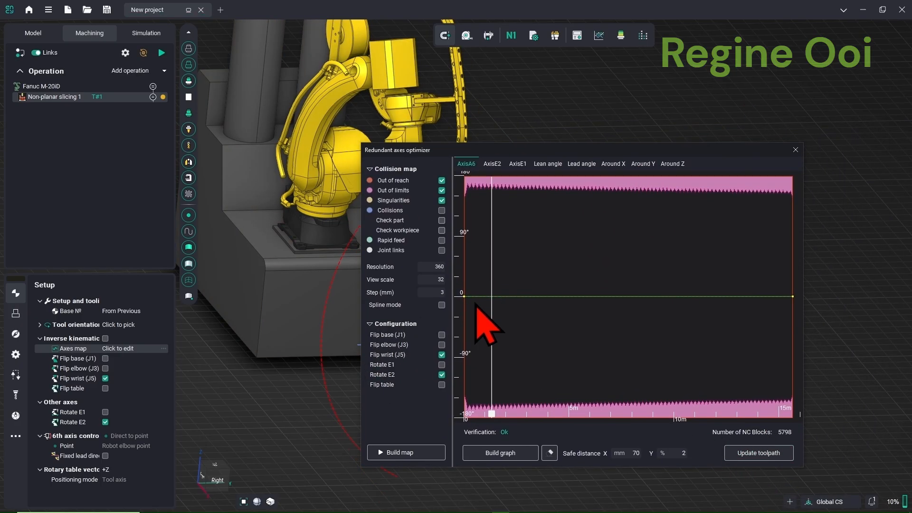
left_click(796, 150)
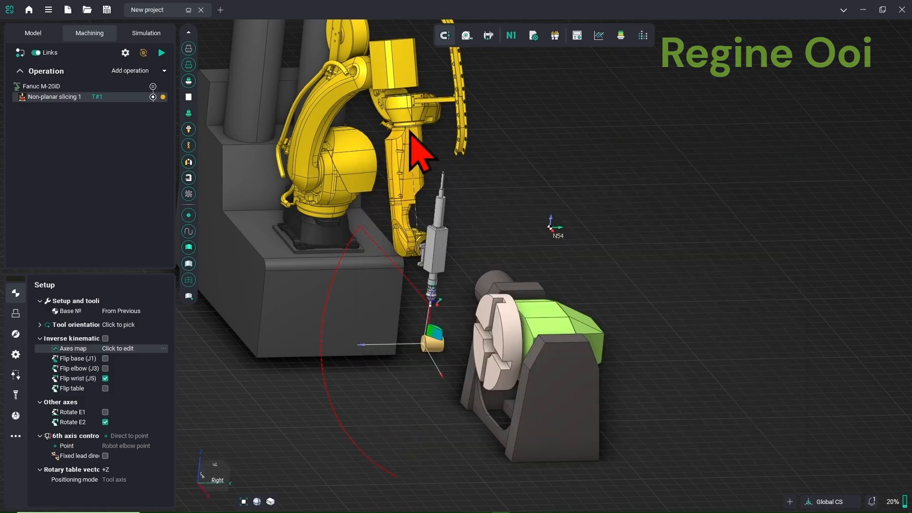
Step: Run the machining simulation with the updated toolpath until the blade is deposited, with the cylinder in close view
left_click(146, 33)
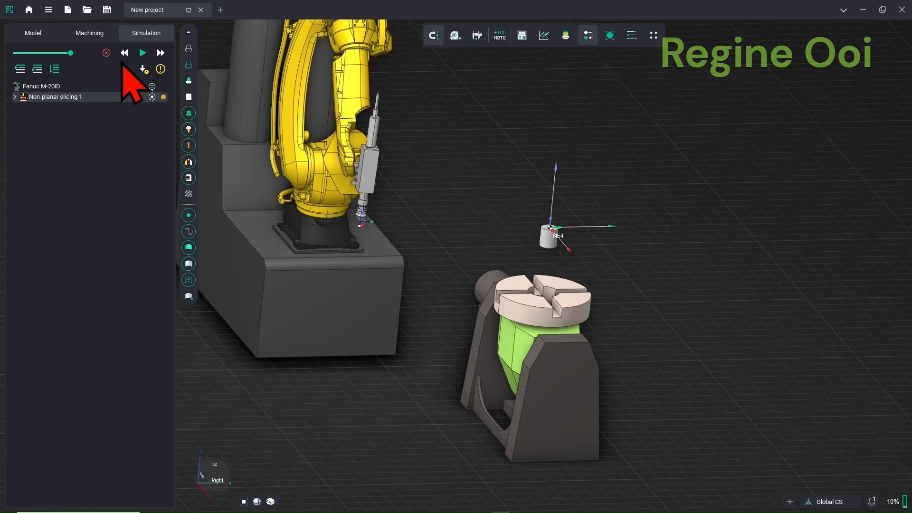
left_click(142, 52)
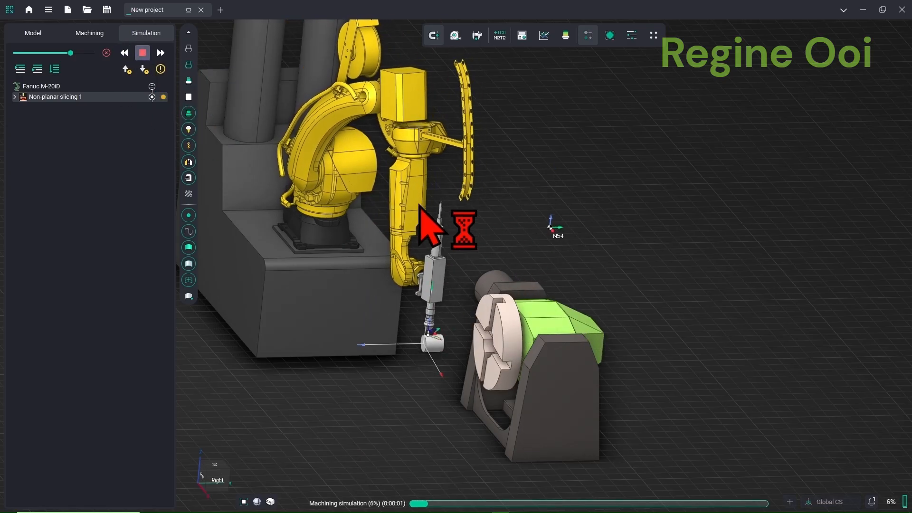
scroll(472, 368, "up", 3)
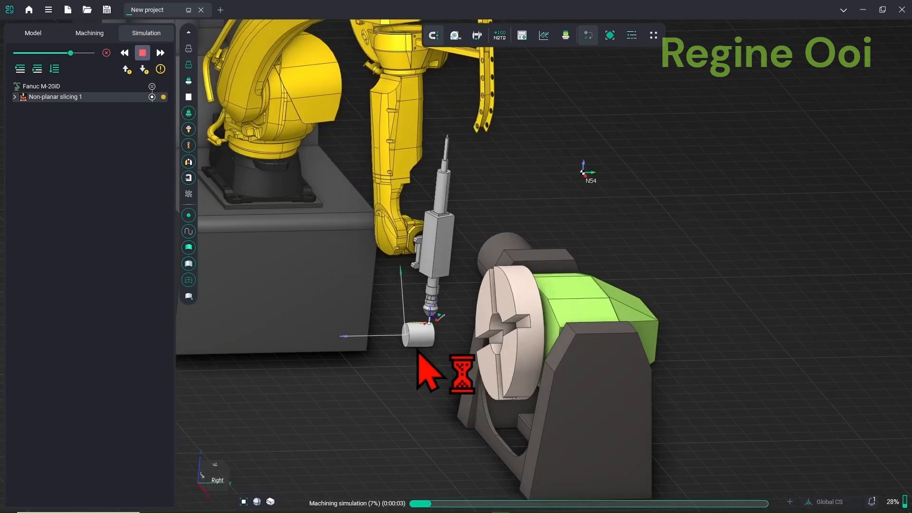
scroll(412, 346, "up", 3)
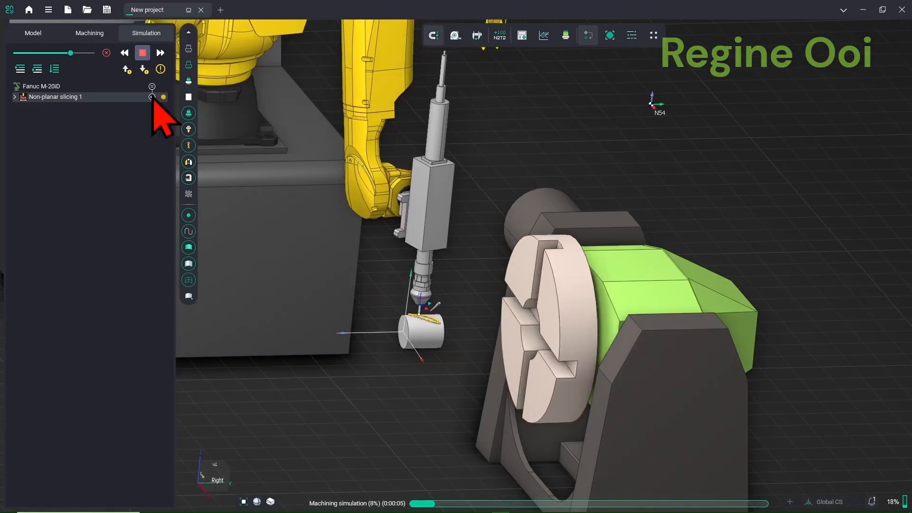
middle_click_drag(317, 268, 317, 328)
middle_click_drag(358, 350, 338, 307)
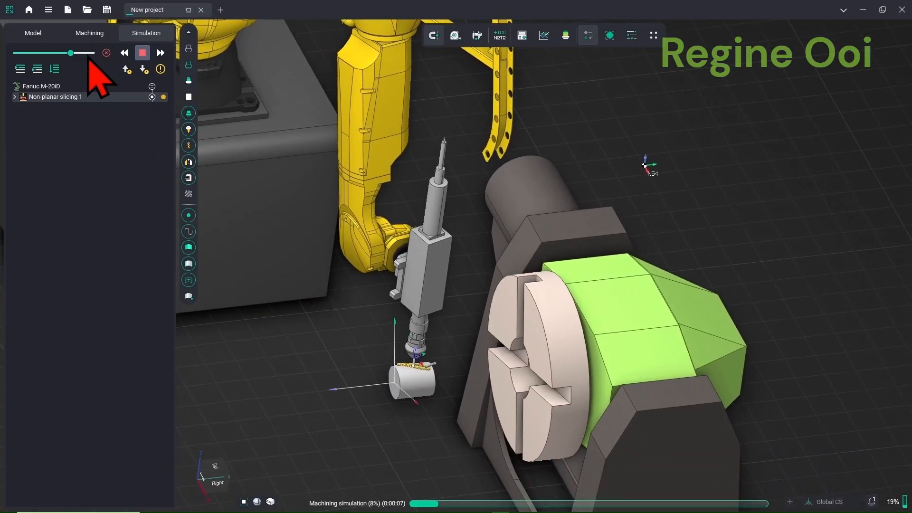
left_click(57, 68)
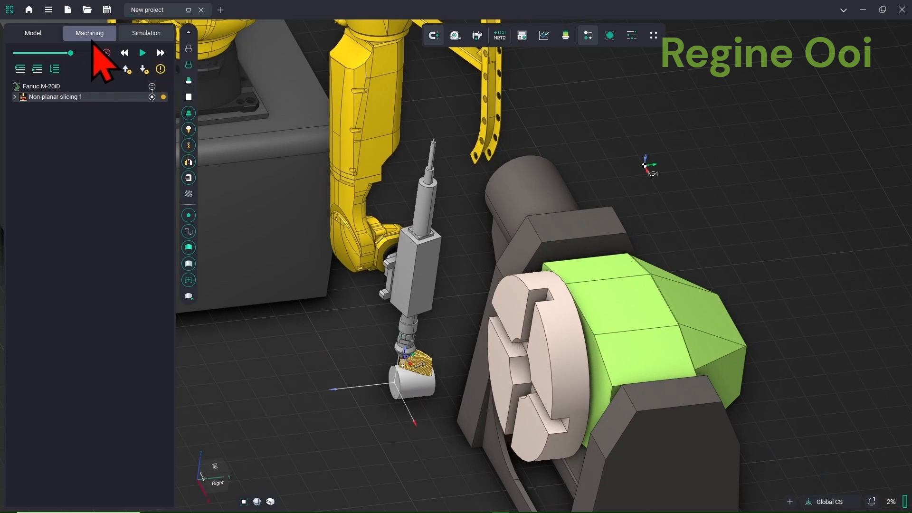
Step: Open NC-program generation from the machining setup and remove C:\1-UTEM\Post Processor-SPPX from the custom postprocessor folders
left_click(93, 32)
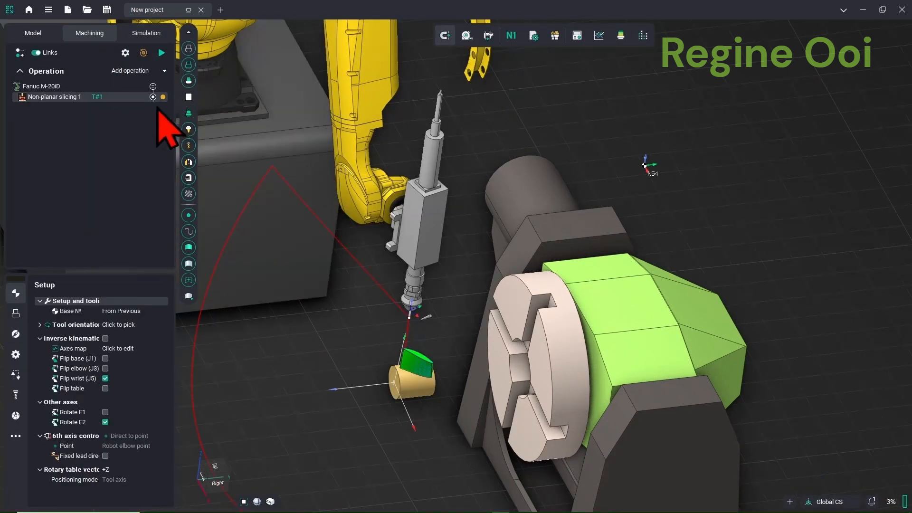
left_click(511, 36)
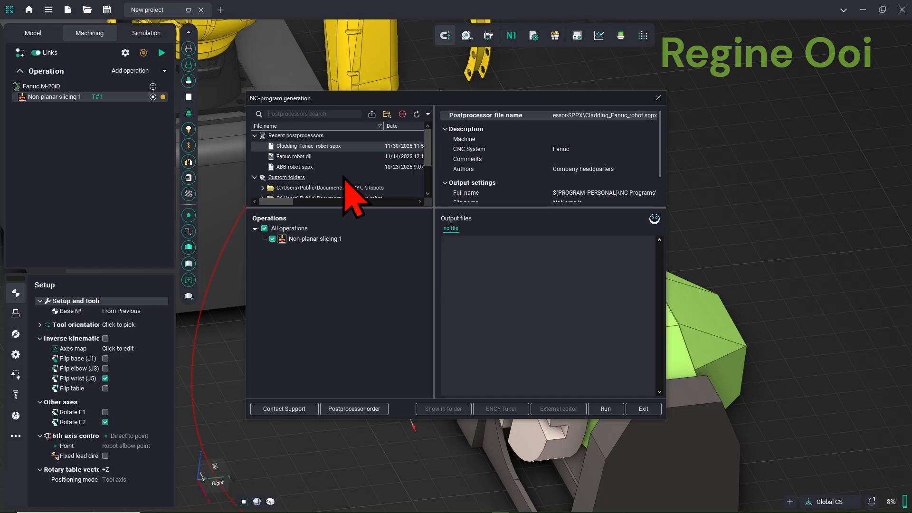
scroll(346, 178, "down", 1)
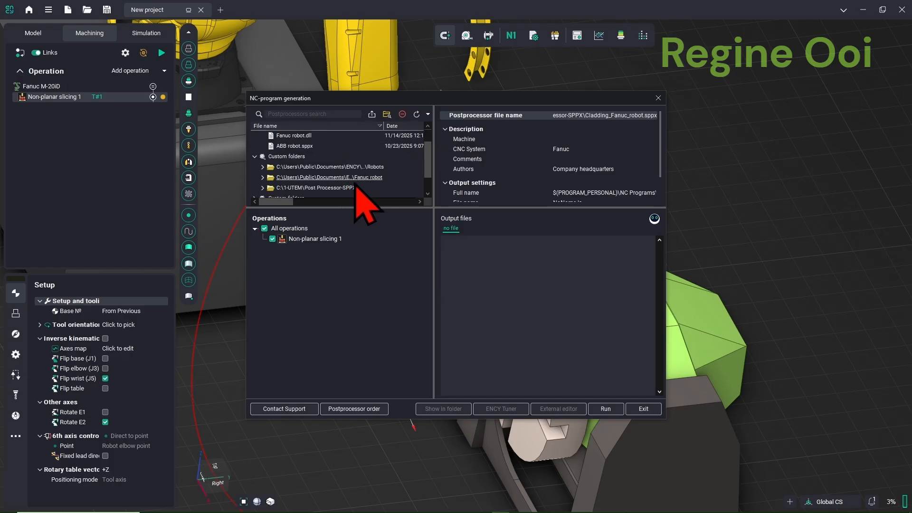
scroll(333, 190, "down", 1)
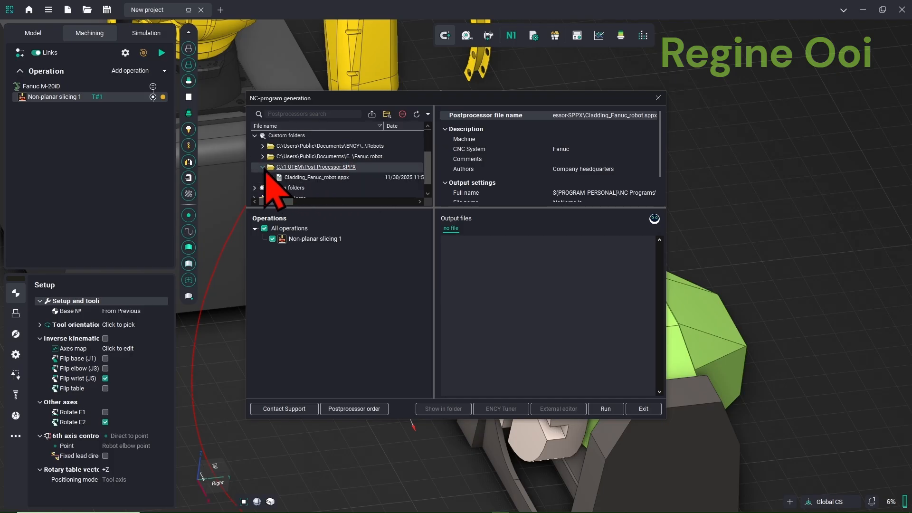
left_click(297, 177)
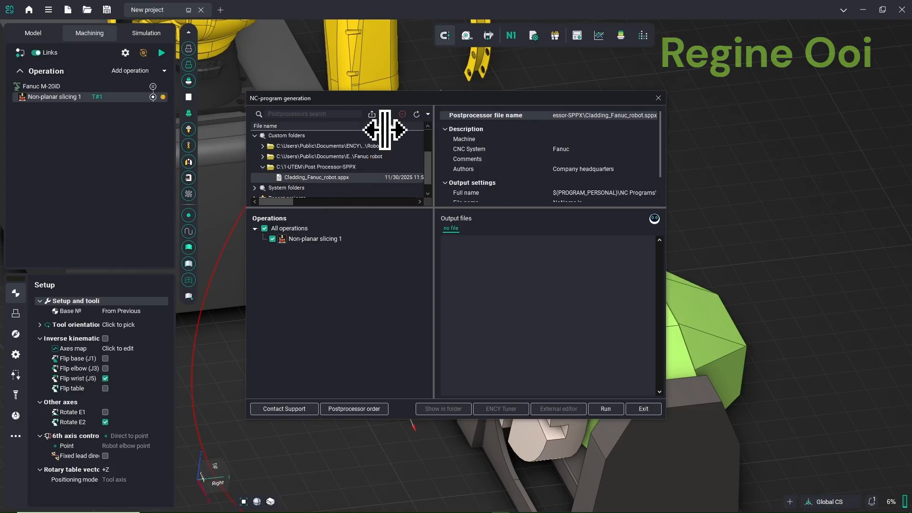
scroll(384, 129, "down", 1)
scroll(380, 190, "up", 4)
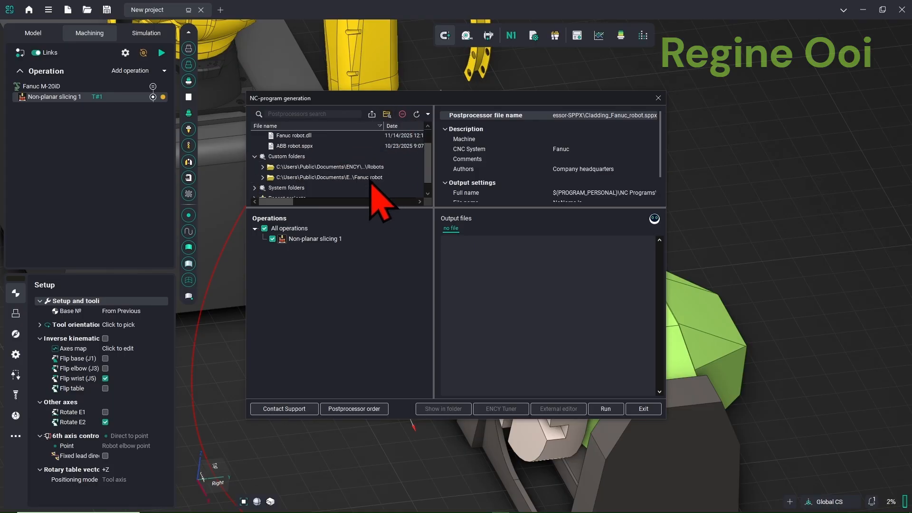
Step: Add C:\1-UTEM\Post Processor-SPPX as a custom postprocessor folder and select Cladding_Fanuc_robot.sppx in it
left_click(387, 117)
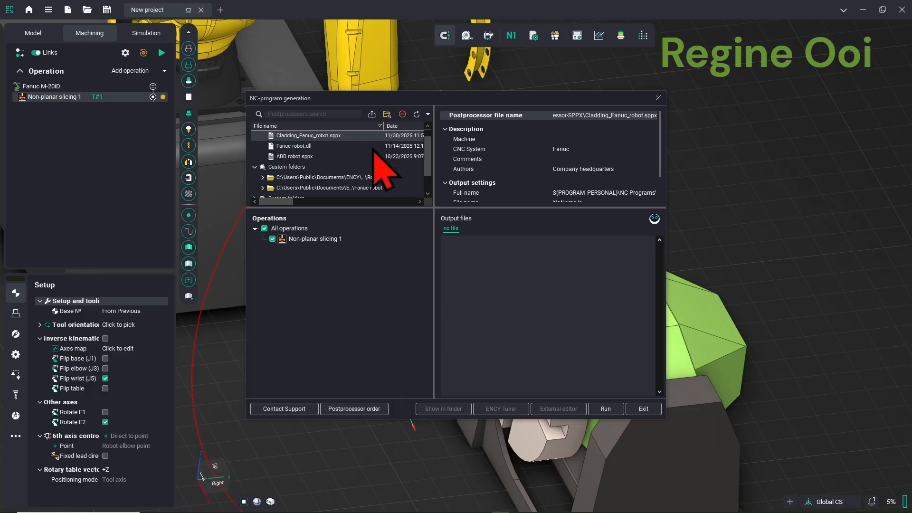
left_click(403, 113)
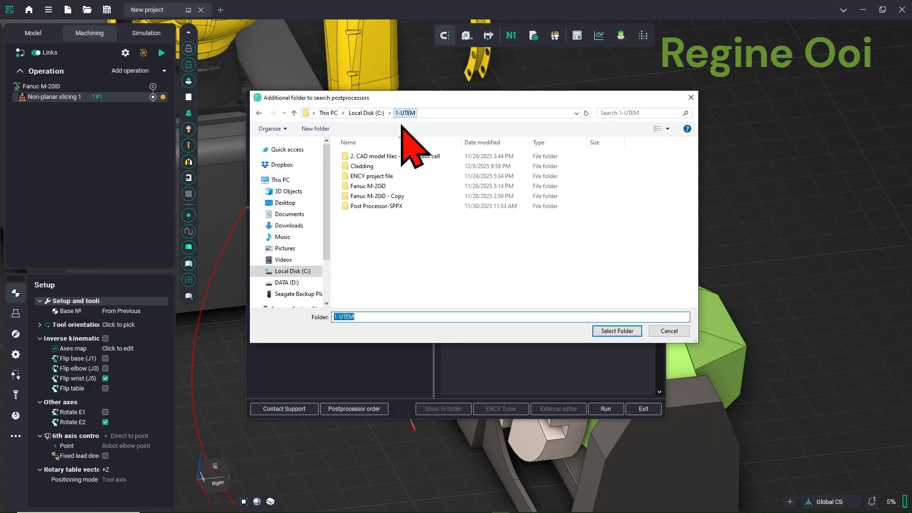
left_click(380, 205)
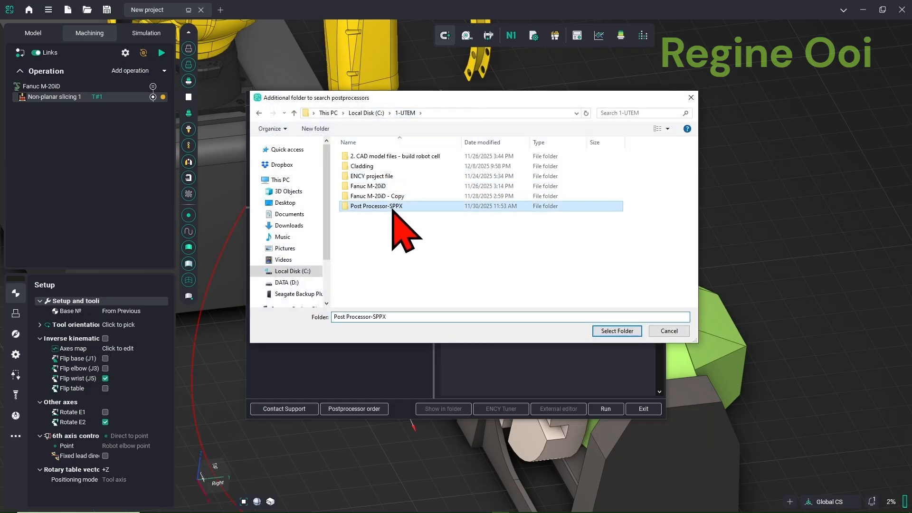
left_click(625, 331)
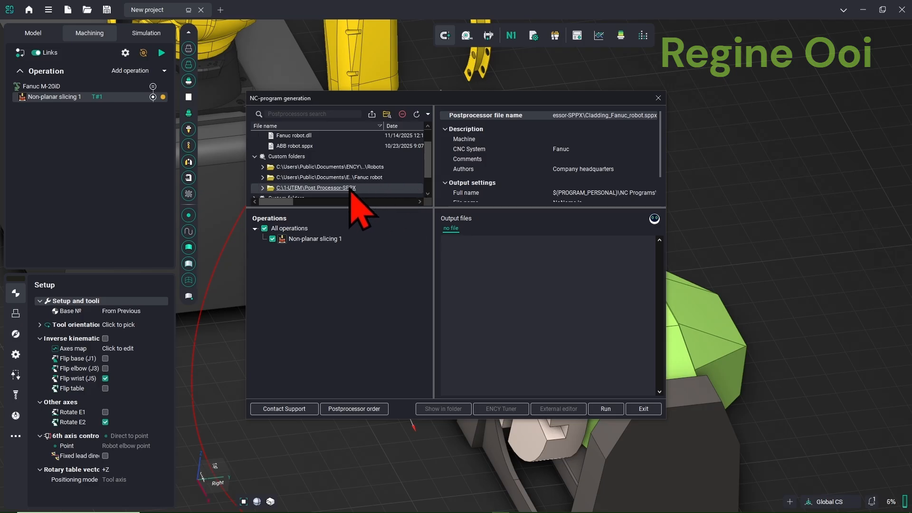
scroll(349, 194, "down", 1)
left_click(263, 167)
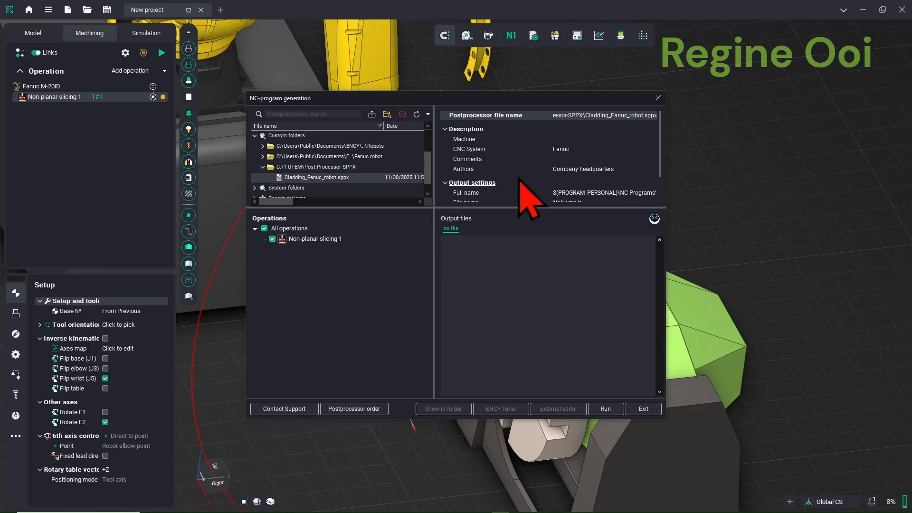
Step: Set the NC output file name to TEST02 and the output folder to C:\1-UTEM
scroll(578, 209, "down", 1)
left_click(580, 179)
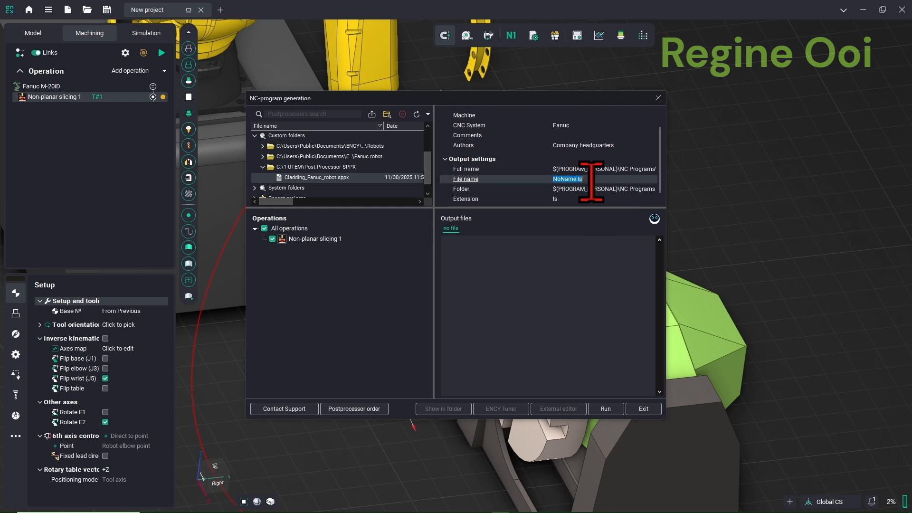
type("TE")
type("T02")
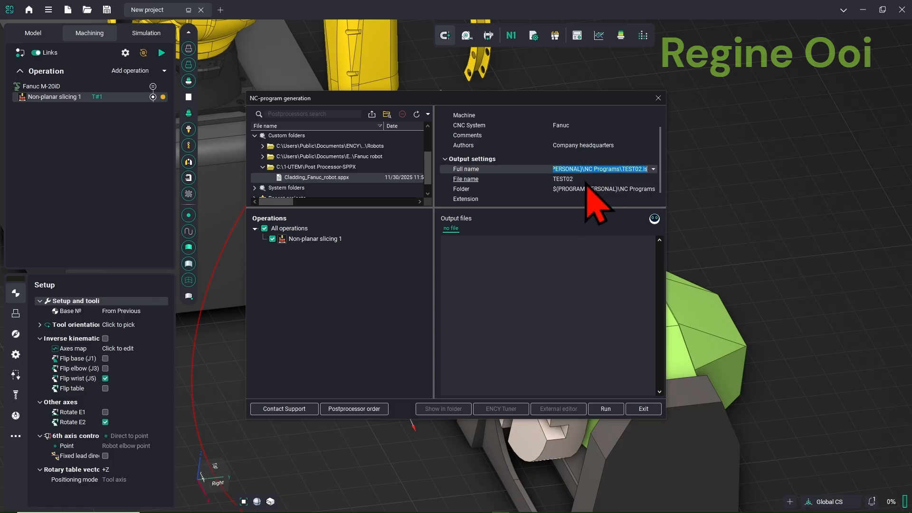
left_click(575, 189)
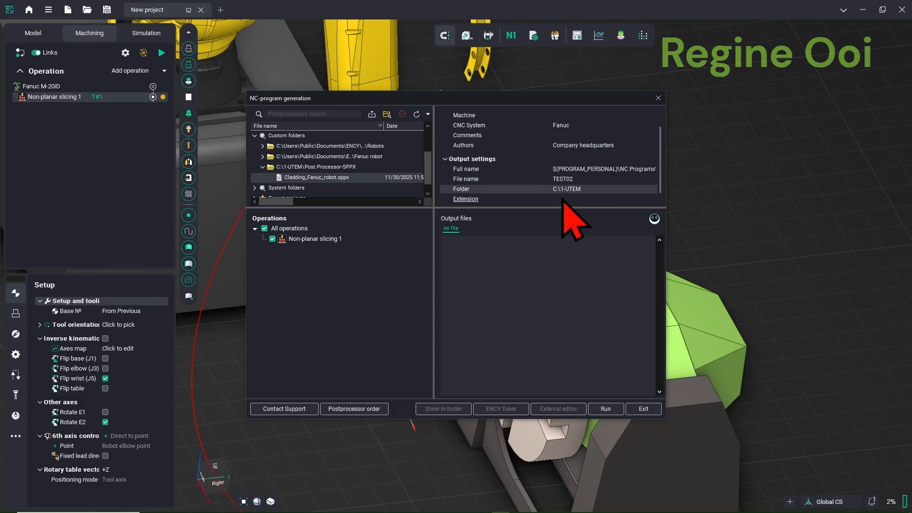
left_click(593, 179)
left_click(594, 190)
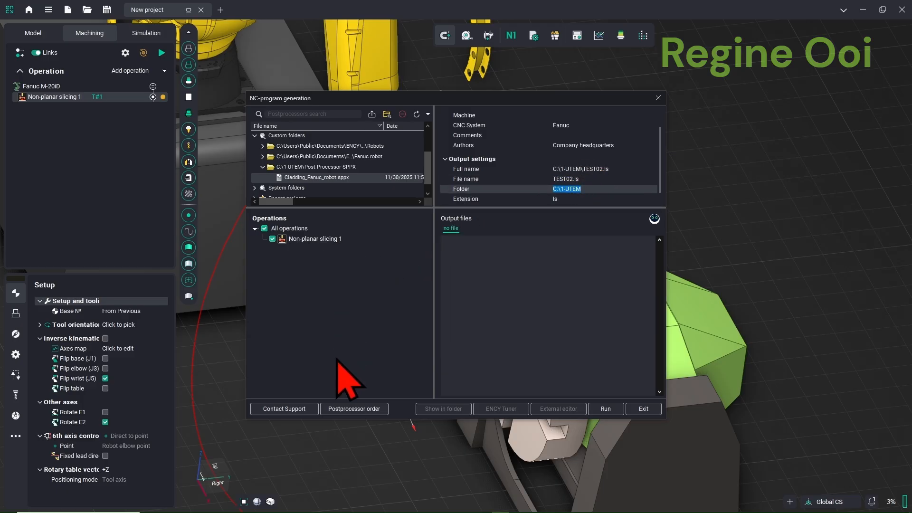
Step: Generate the NC program for the non-planar slicing operation and review its code through to the end
left_click(606, 409)
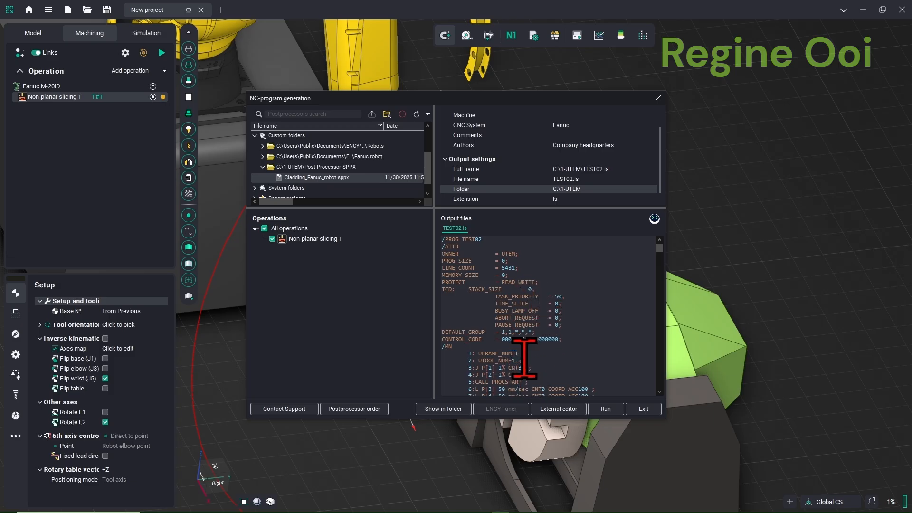
scroll(579, 340, "down", 2)
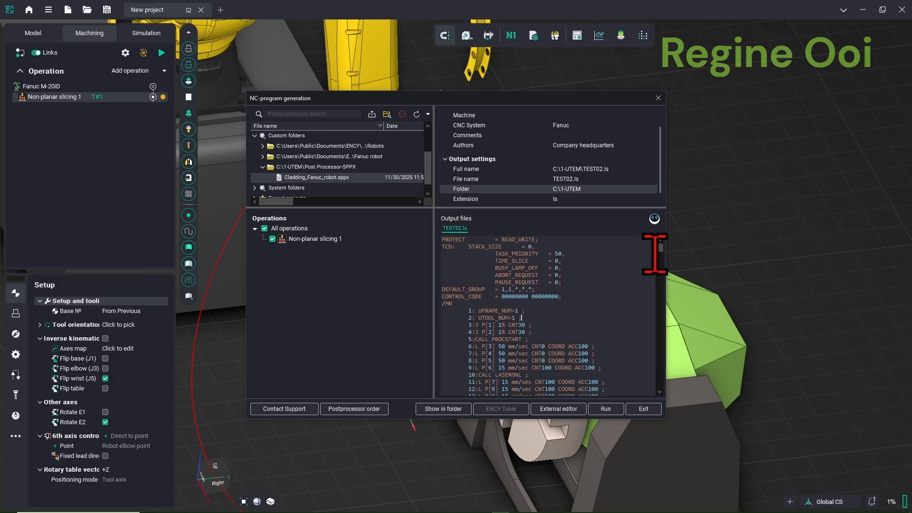
left_click_drag(659, 249, 650, 396)
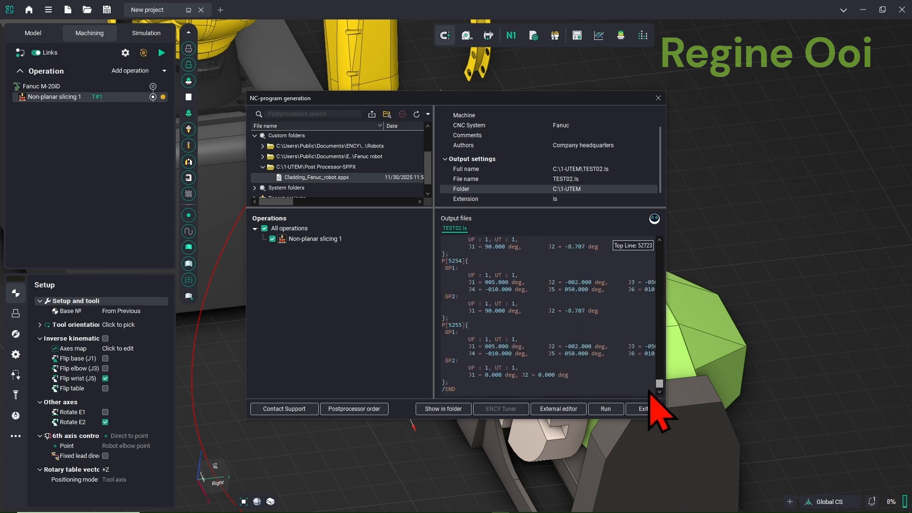
Step: Inspect TEST02.ls in the external editor and in its output folder, and close NC-program generation
left_click(558, 410)
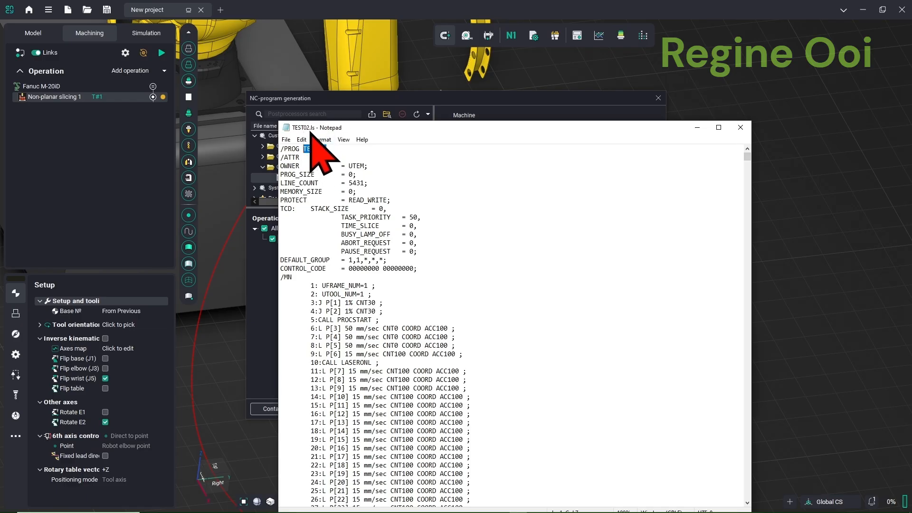
left_click(740, 128)
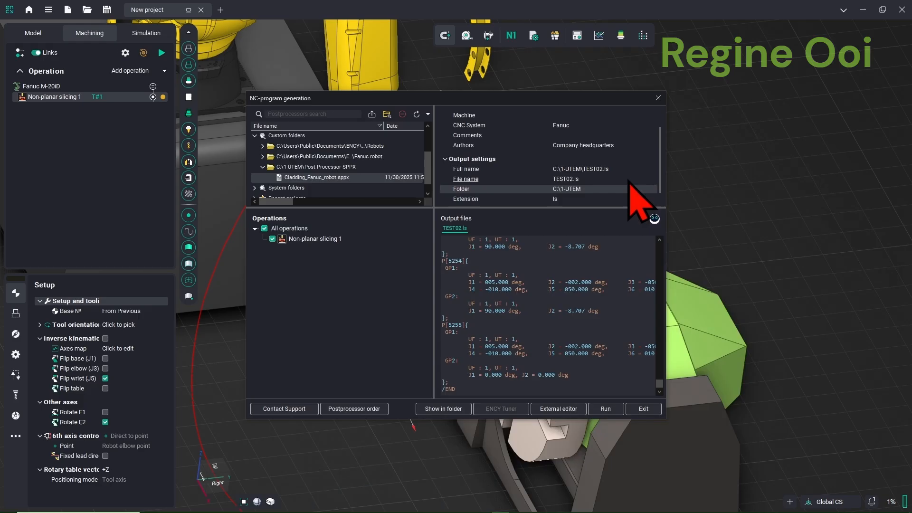
left_click(449, 411)
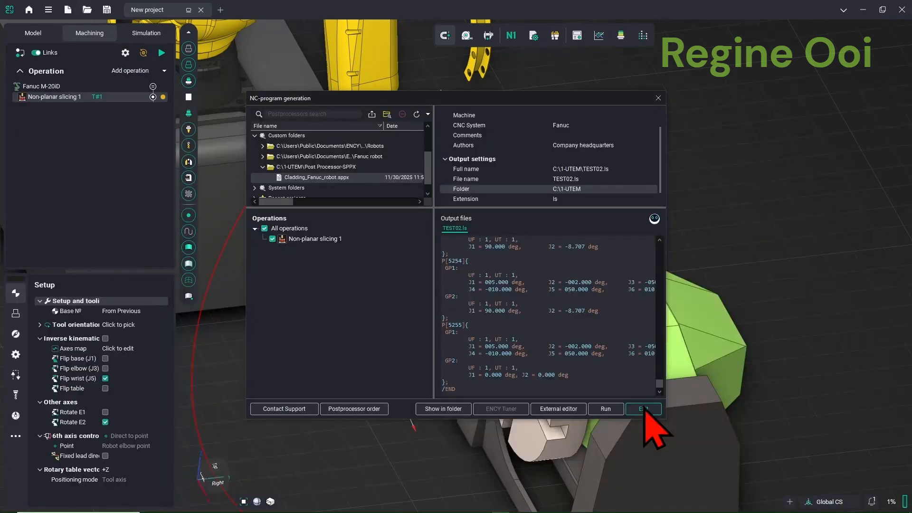
left_click(638, 407)
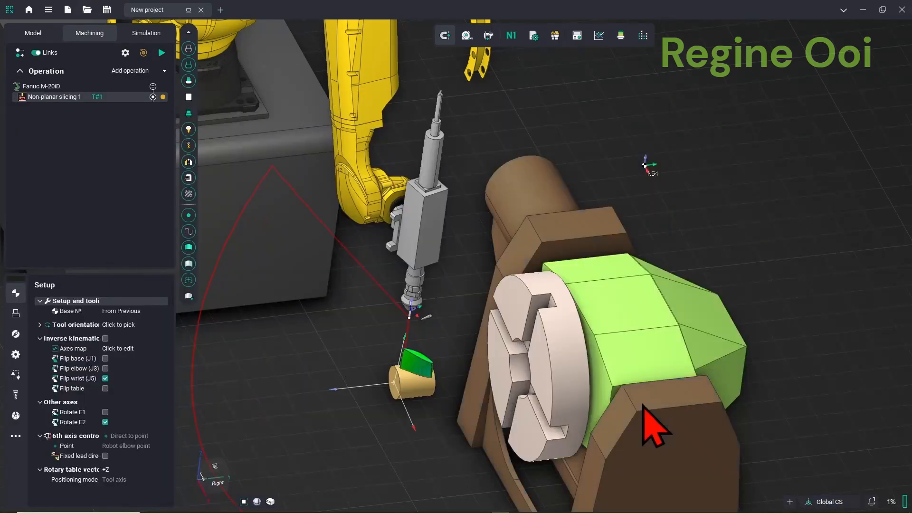
Step: Save the project as an ENCY project named Non-Planar Slicing in C:\1-UTEM\Cladding\Cladding_Non-Planar-Cladding
left_click(109, 12)
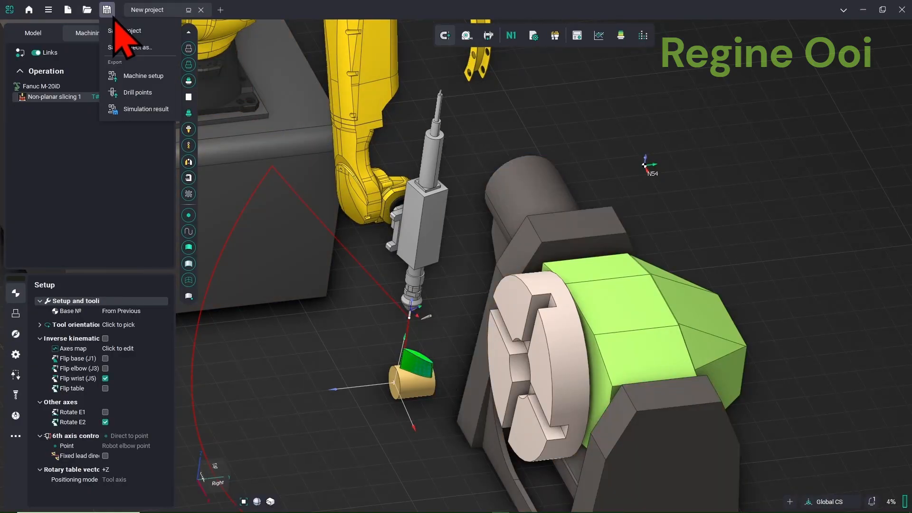
left_click(125, 31)
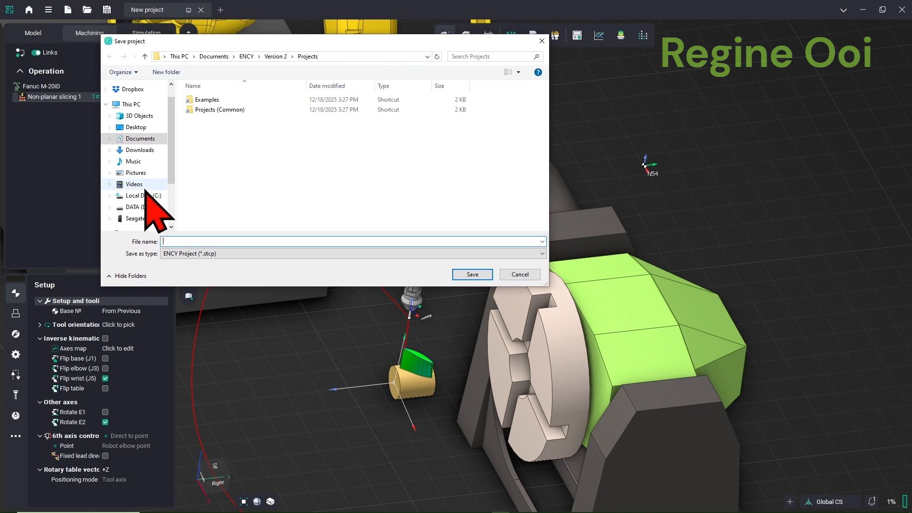
left_click(142, 195)
double_click(225, 109)
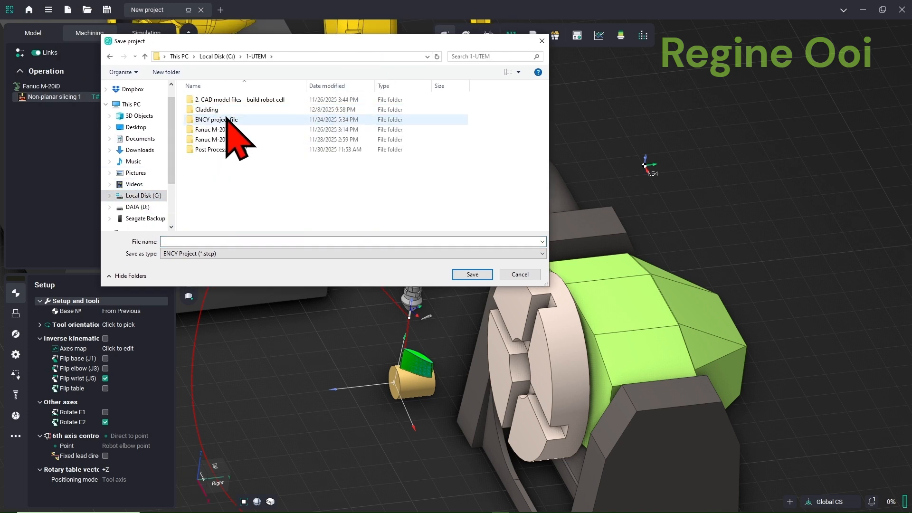
double_click(223, 110)
left_click(227, 130)
double_click(228, 130)
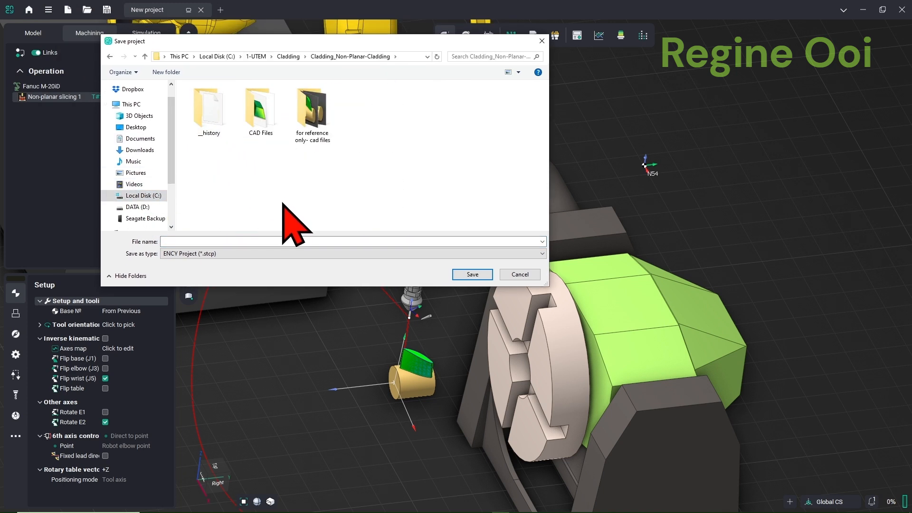
left_click(265, 241)
type("Non")
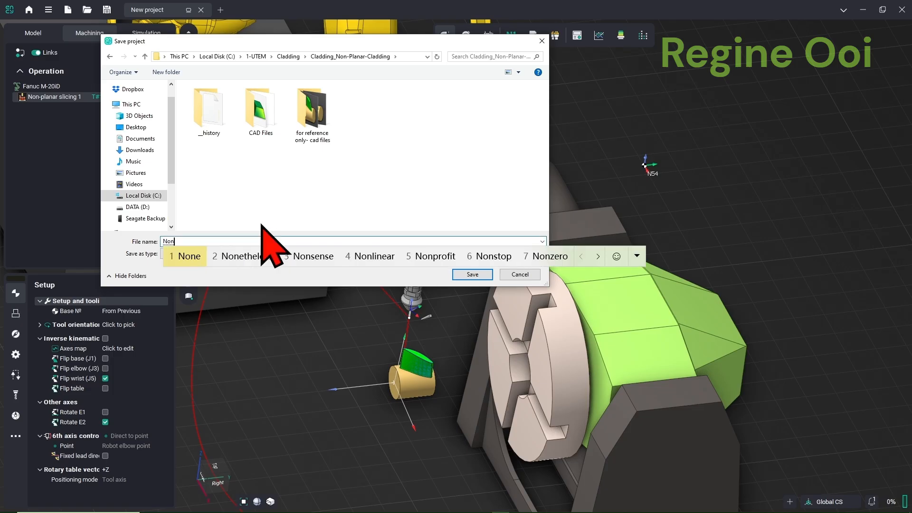
key("Escape")
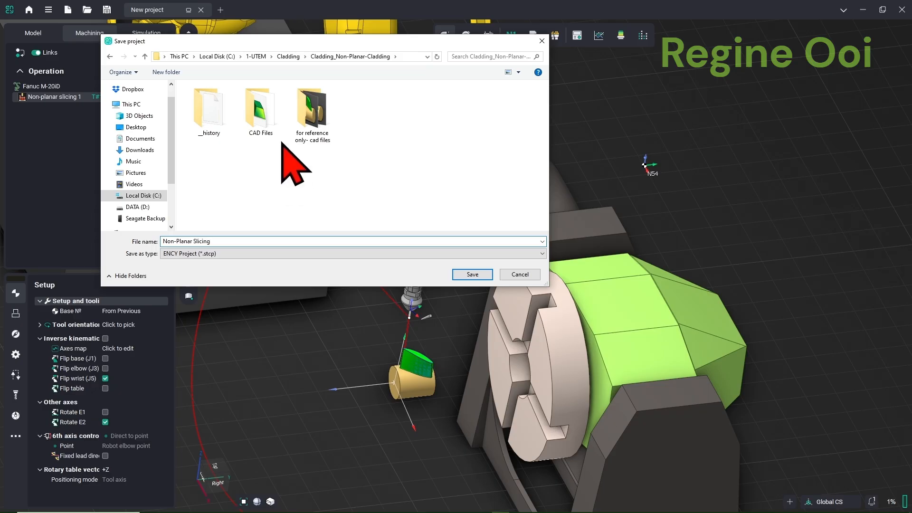
left_click(474, 274)
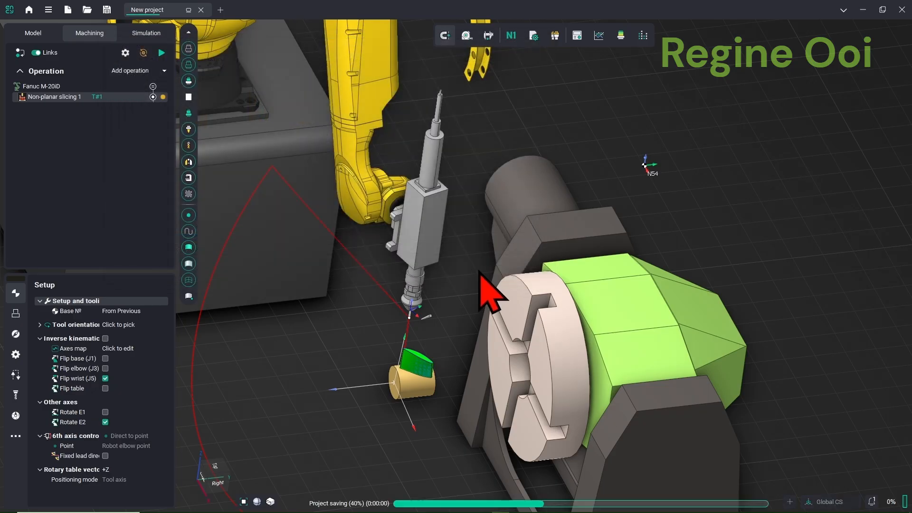